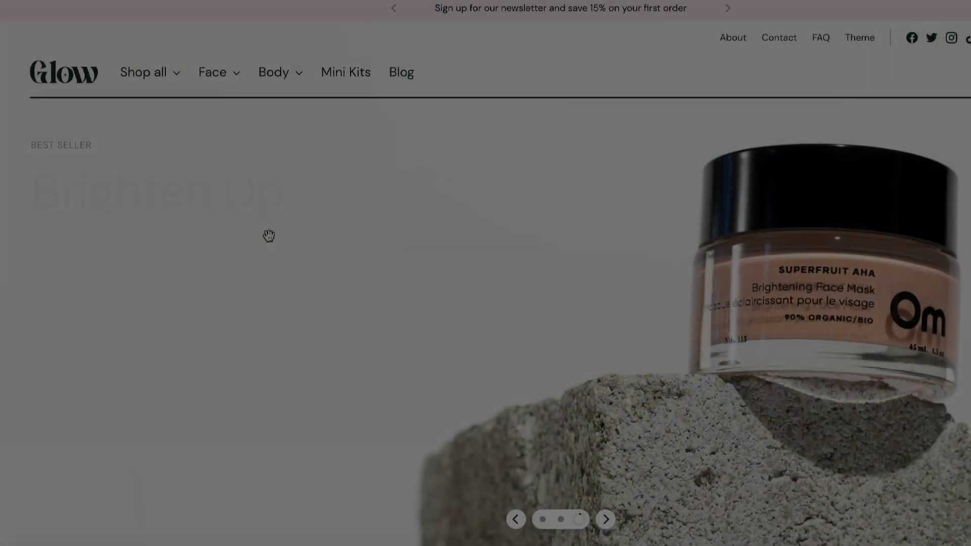
# Go to Face > Creams and open the Bilberry + Tucuma Antioxidant Eye Cream product page
pyautogui.click(208, 76)
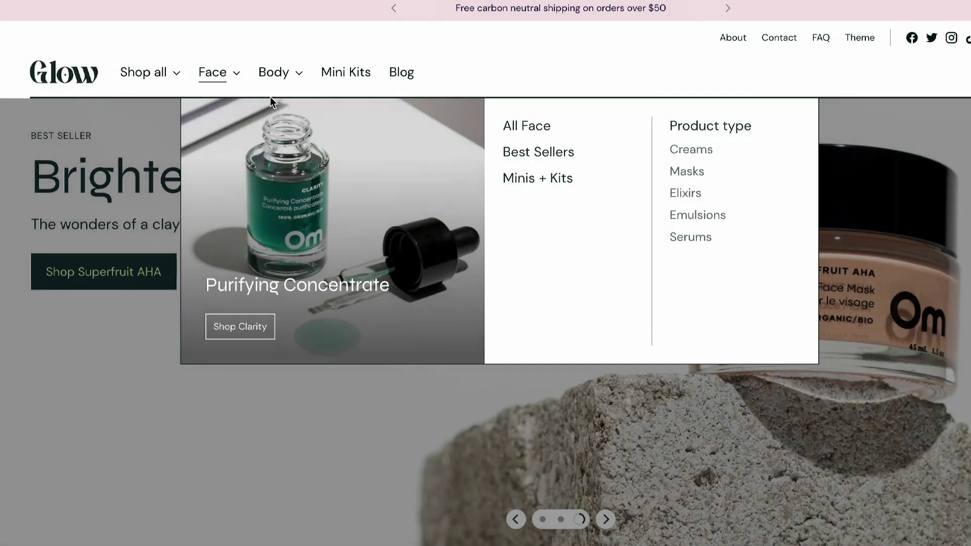
pyautogui.click(684, 160)
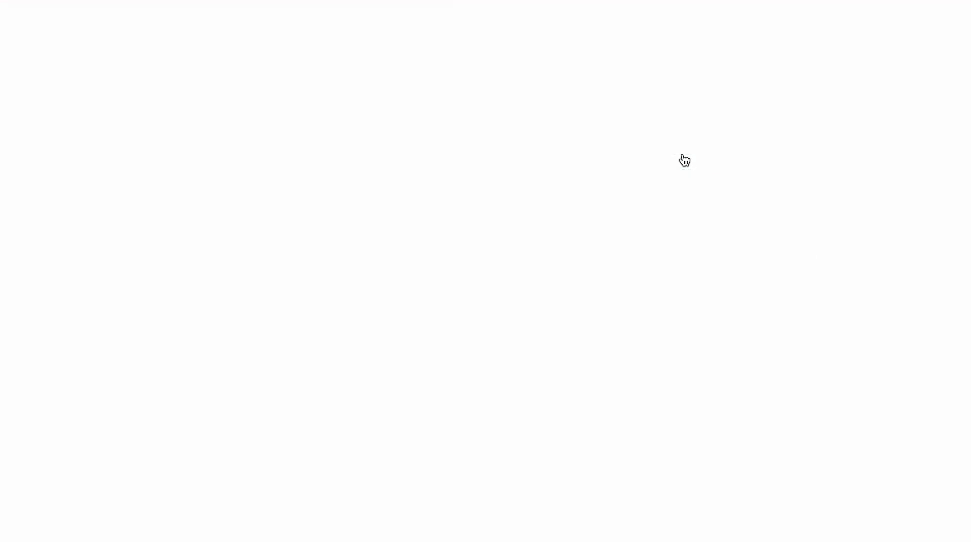
pyautogui.scroll(-4, 401, 161)
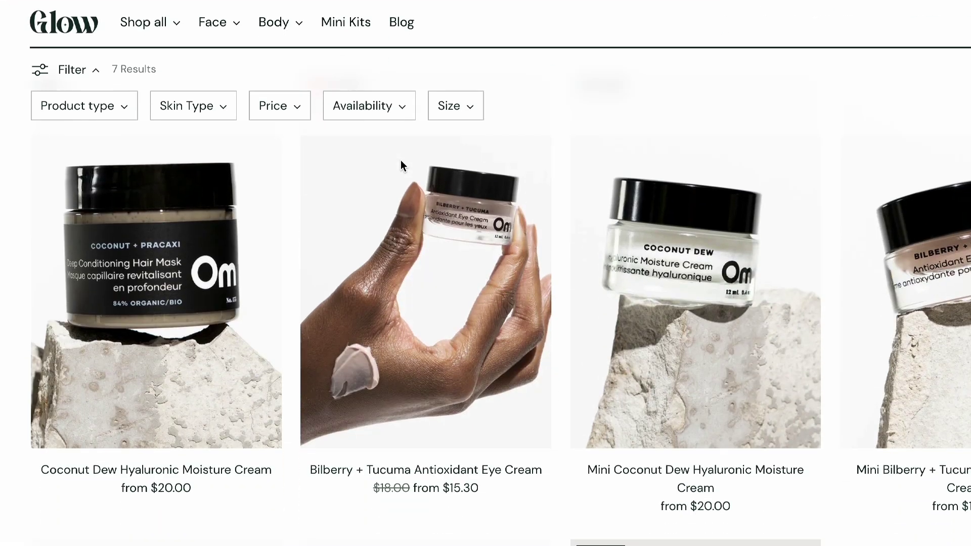
pyautogui.click(443, 277)
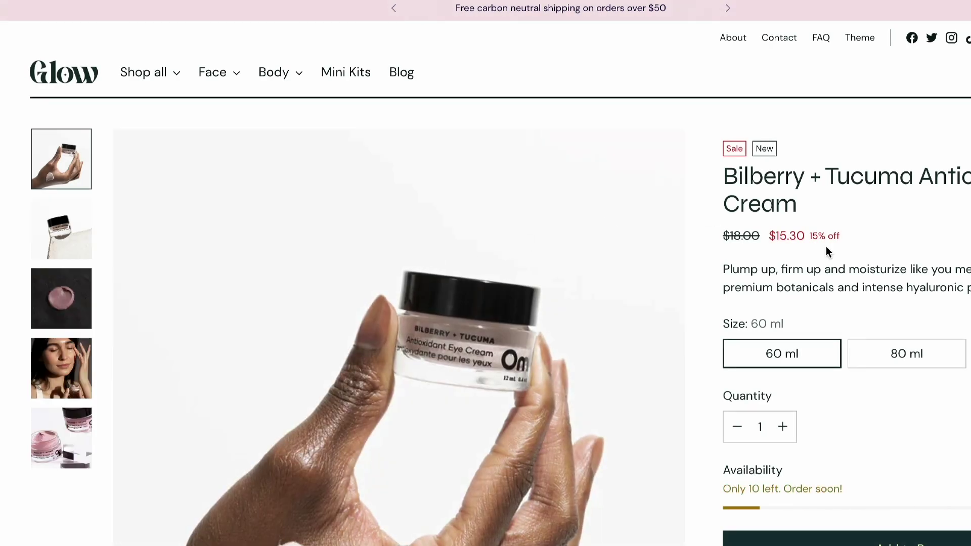
# Choose the 80 ml size on the eye cream page
pyautogui.scroll(-2, 826, 247)
pyautogui.click(900, 267)
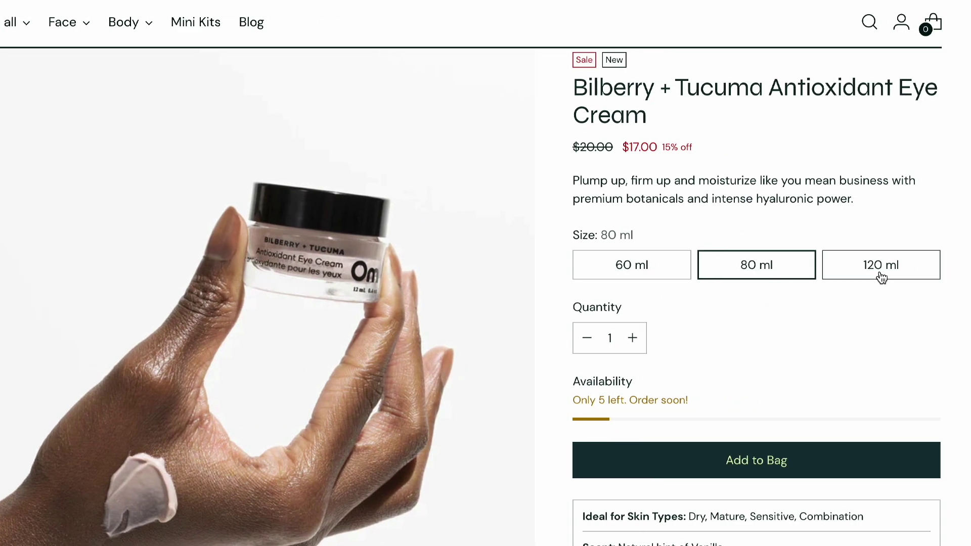
pyautogui.scroll(-2, 818, 330)
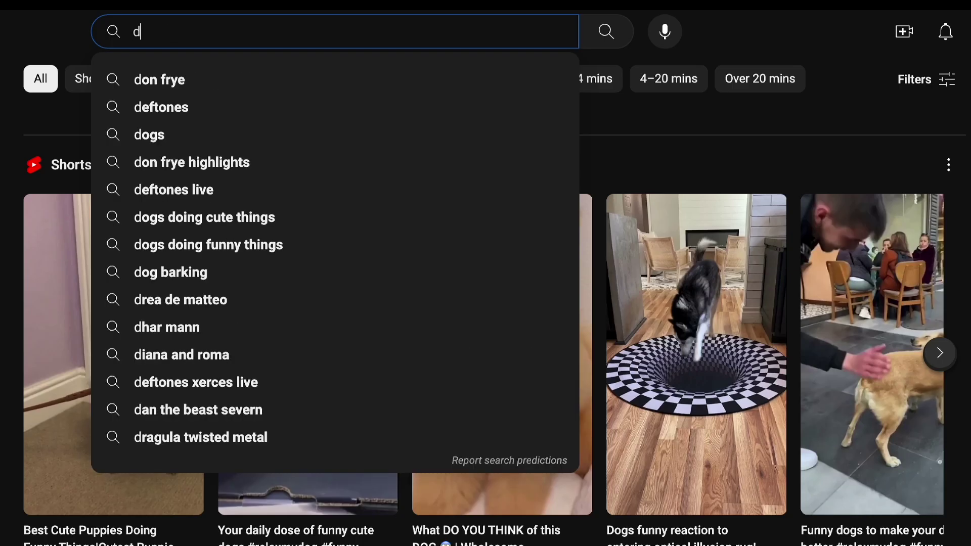
# Search for 'dogs doing funny things', scroll the results, and add the eye cream to the bag
pyautogui.write('og')
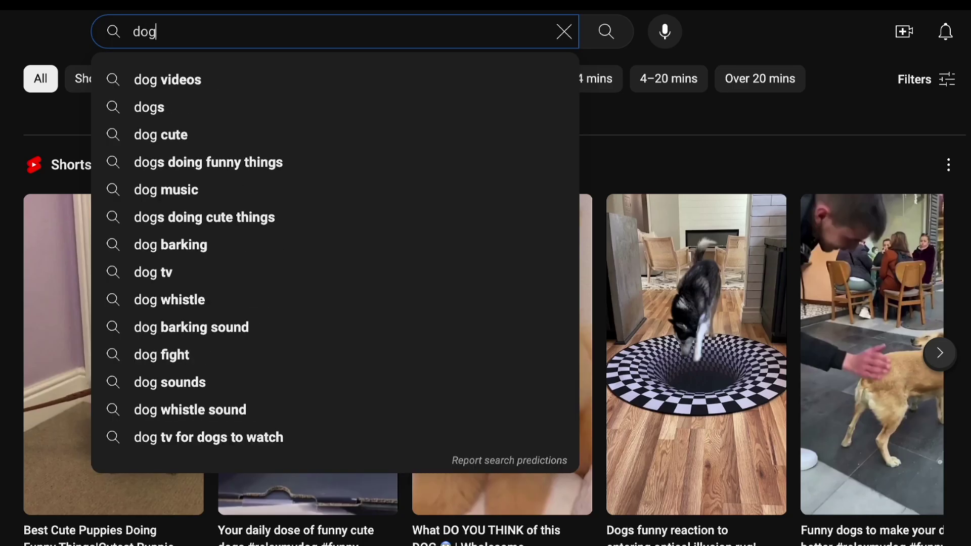
pyautogui.write('s doing')
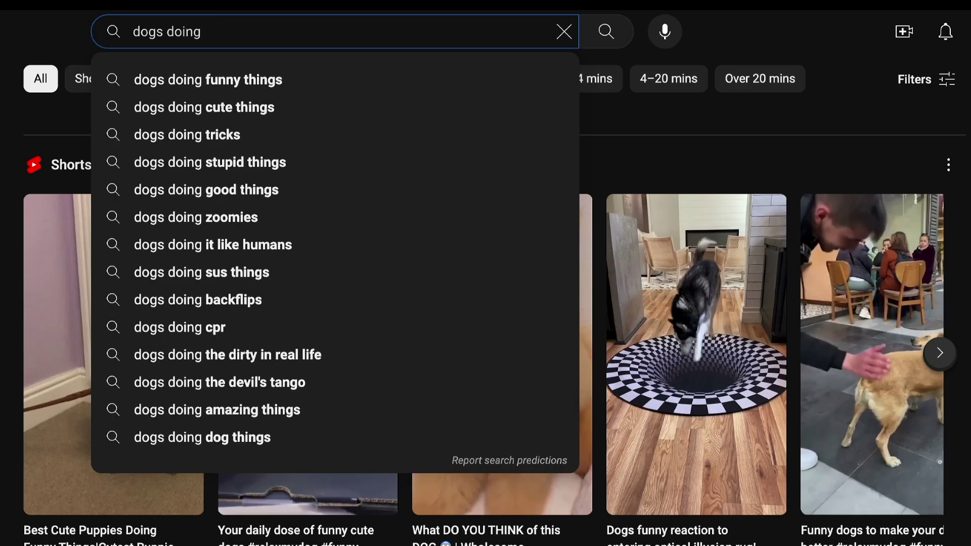
pyautogui.write(' funny things')
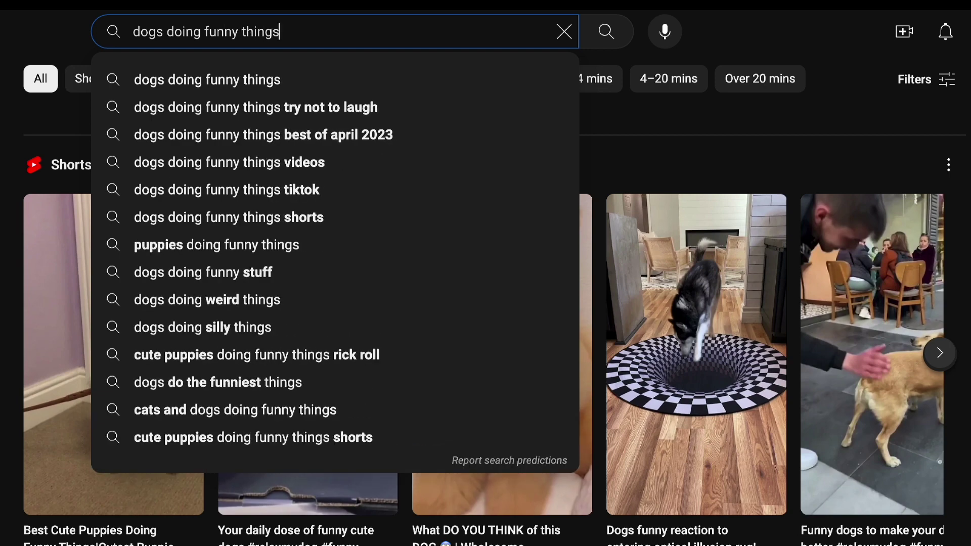
pyautogui.press('Return')
pyautogui.scroll(-8, 303, 151)
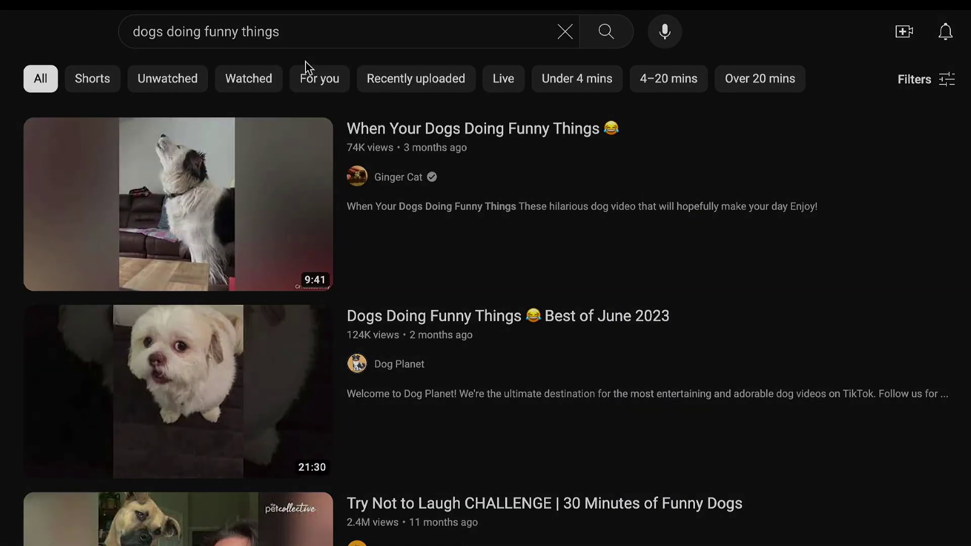
pyautogui.scroll(-4, 288, 226)
pyautogui.click(769, 365)
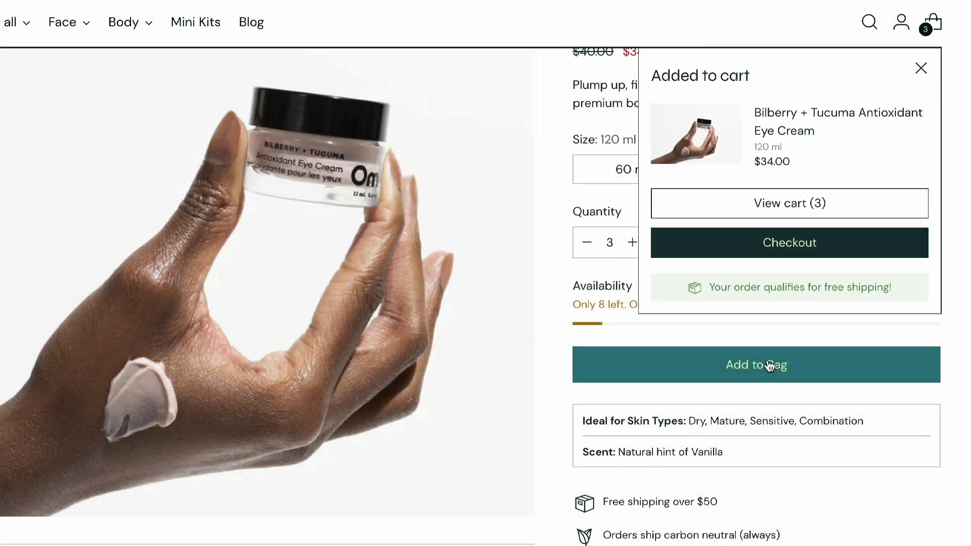
# Dismiss the added-to-cart popup and expand How to use, Ingredients, Product Care and Shipping & Returns
pyautogui.click(921, 70)
pyautogui.scroll(-1, 664, 235)
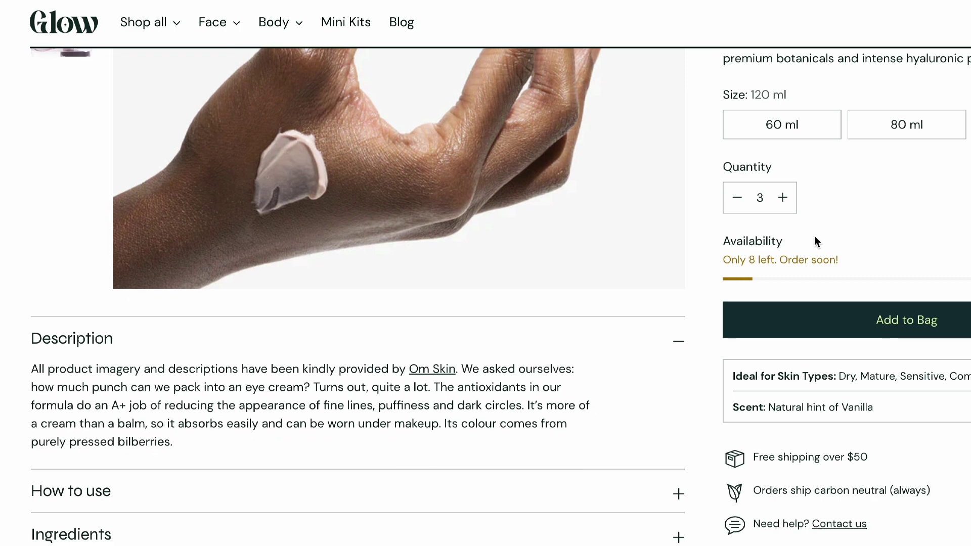
pyautogui.scroll(-4, 814, 235)
pyautogui.click(678, 270)
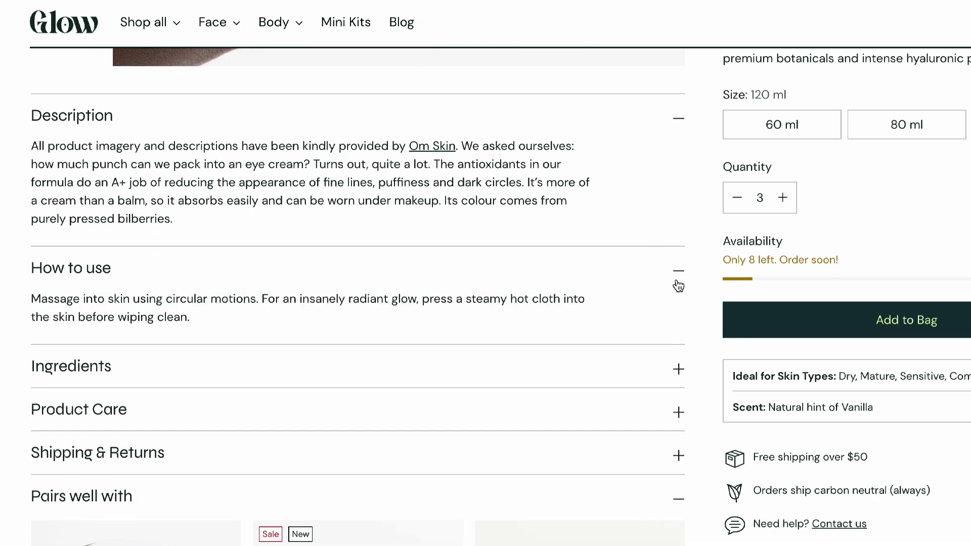
pyautogui.scroll(-1, 678, 285)
pyautogui.click(678, 318)
pyautogui.scroll(-4, 681, 319)
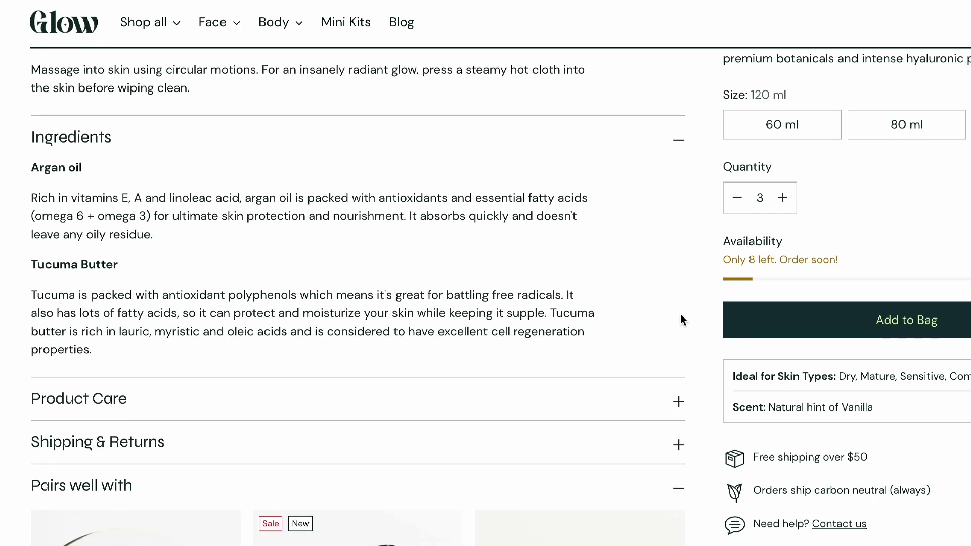
pyautogui.click(680, 357)
pyautogui.scroll(-2, 680, 360)
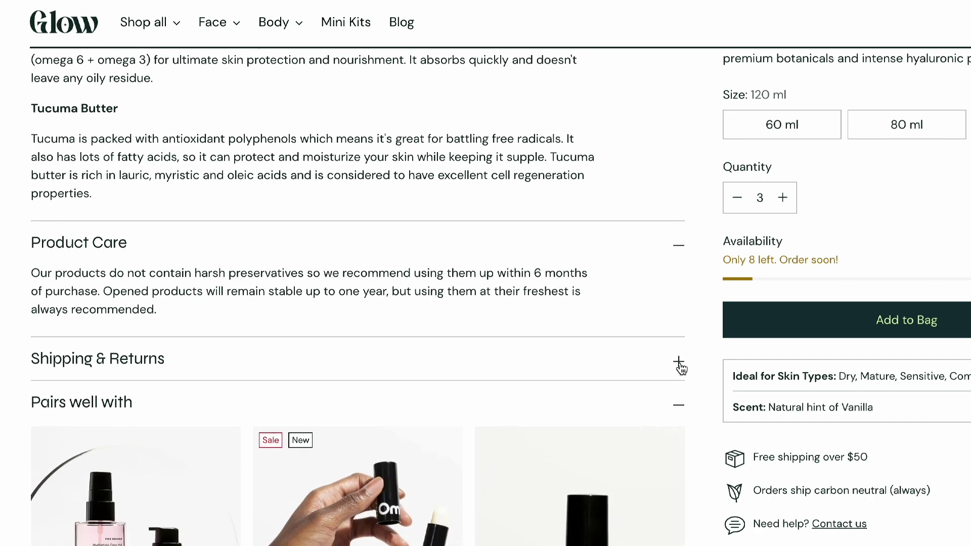
pyautogui.click(680, 363)
# Scroll down past the FAQ to the 'You may also like' row and footer
pyautogui.scroll(-5, 680, 362)
pyautogui.scroll(-6, 680, 362)
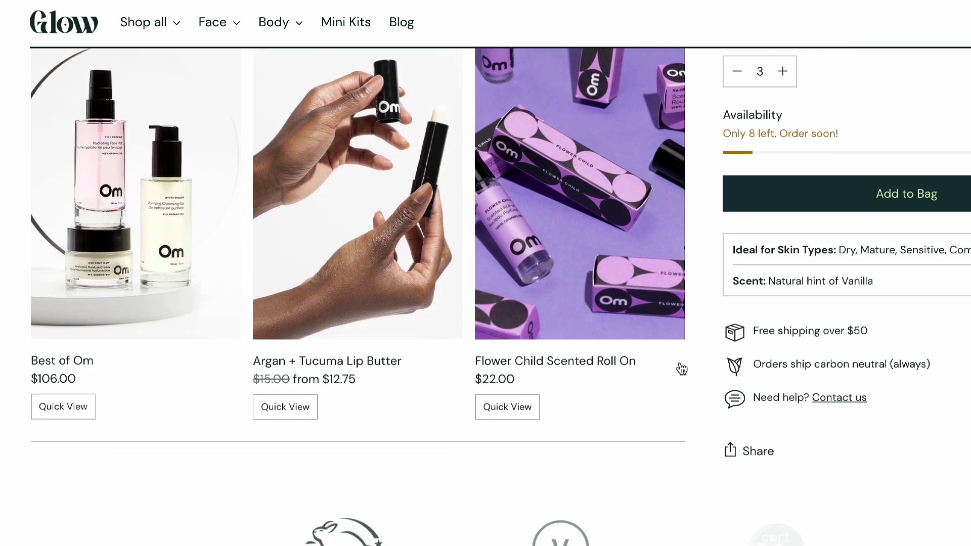
pyautogui.scroll(-4, 681, 370)
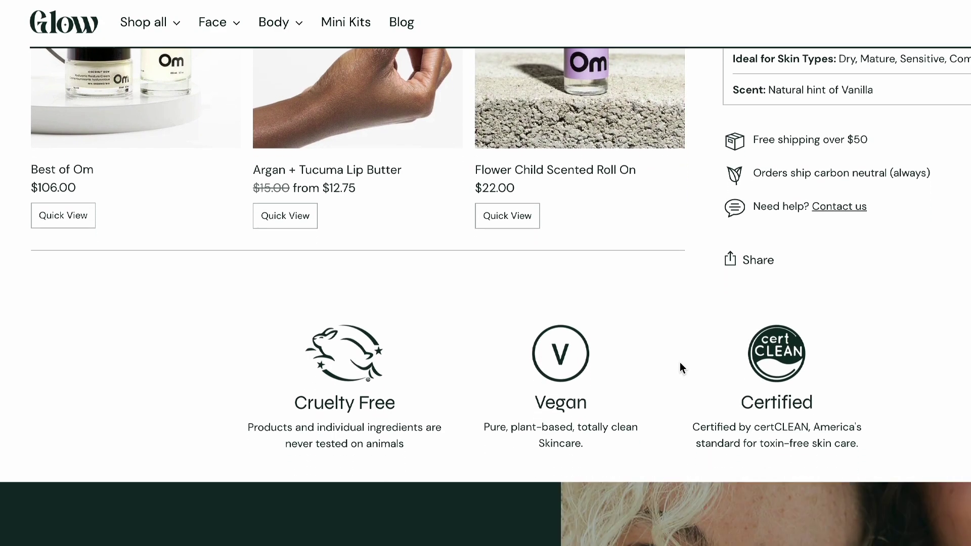
pyautogui.scroll(-8, 680, 362)
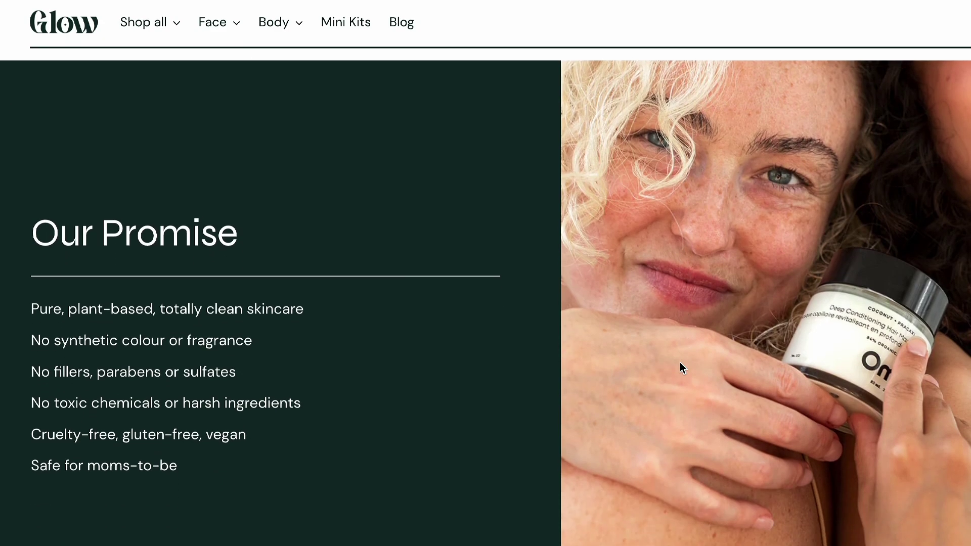
pyautogui.scroll(-8, 680, 362)
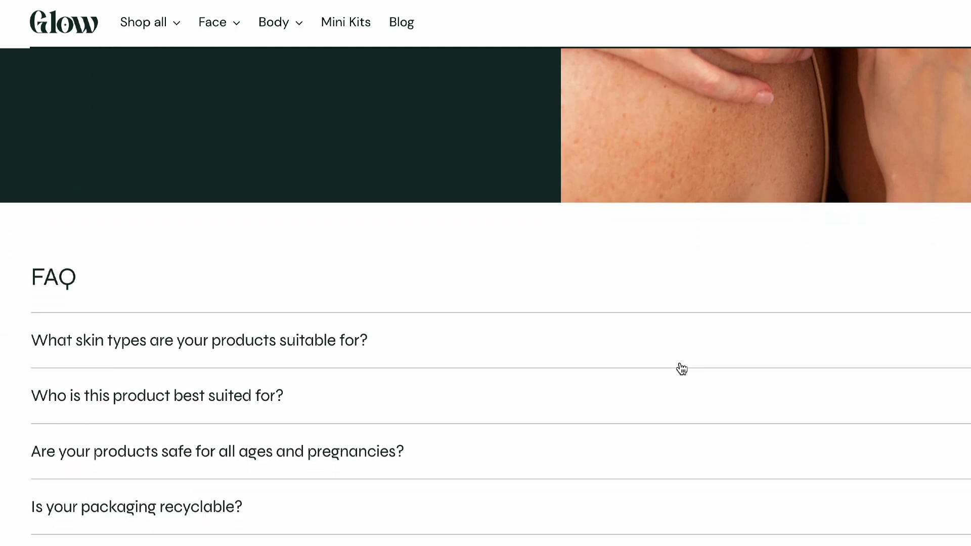
pyautogui.scroll(-3, 680, 369)
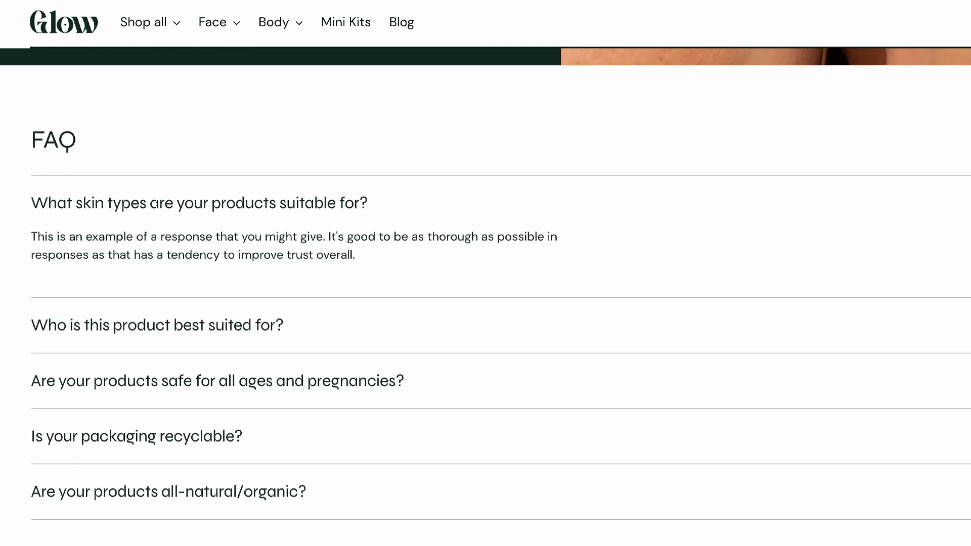
pyautogui.scroll(-5, 486, 274)
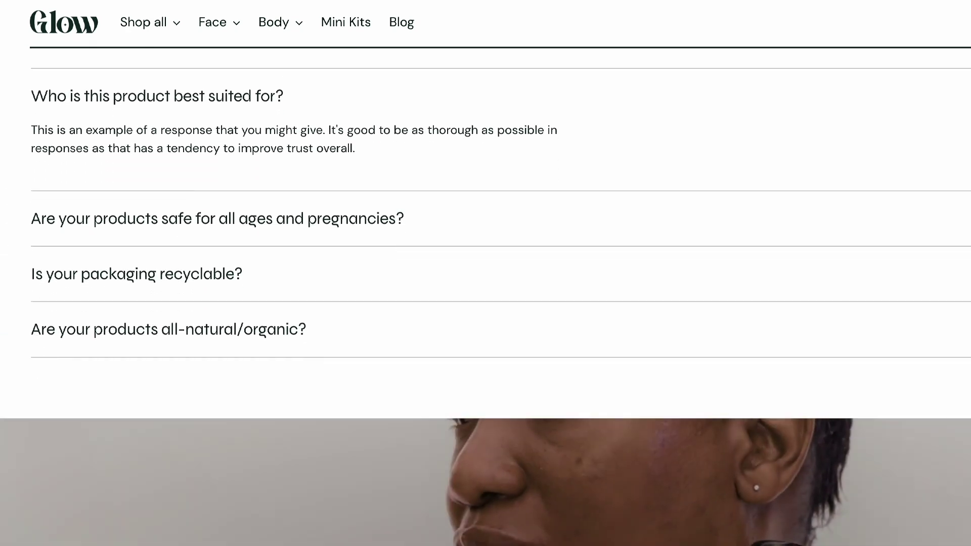
pyautogui.scroll(-3, 486, 273)
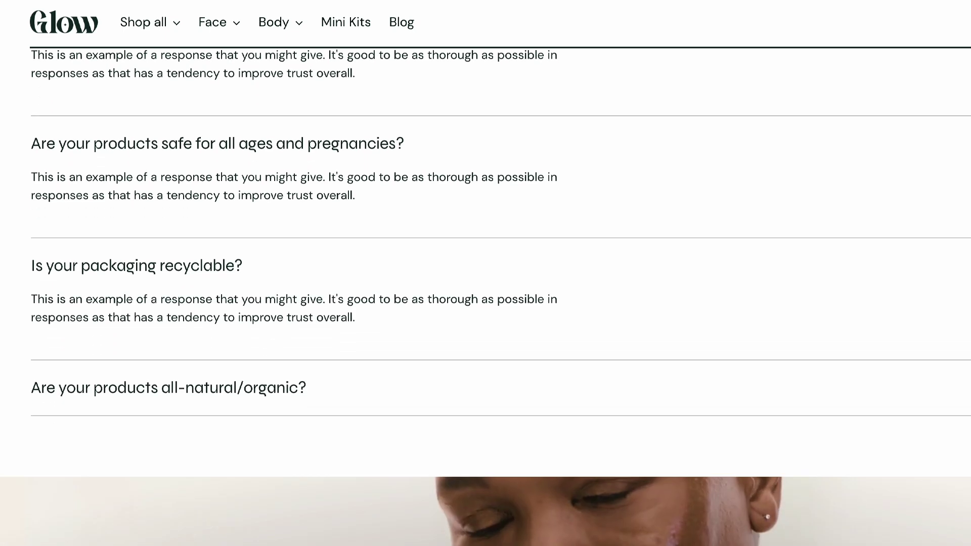
pyautogui.scroll(-9, 485, 273)
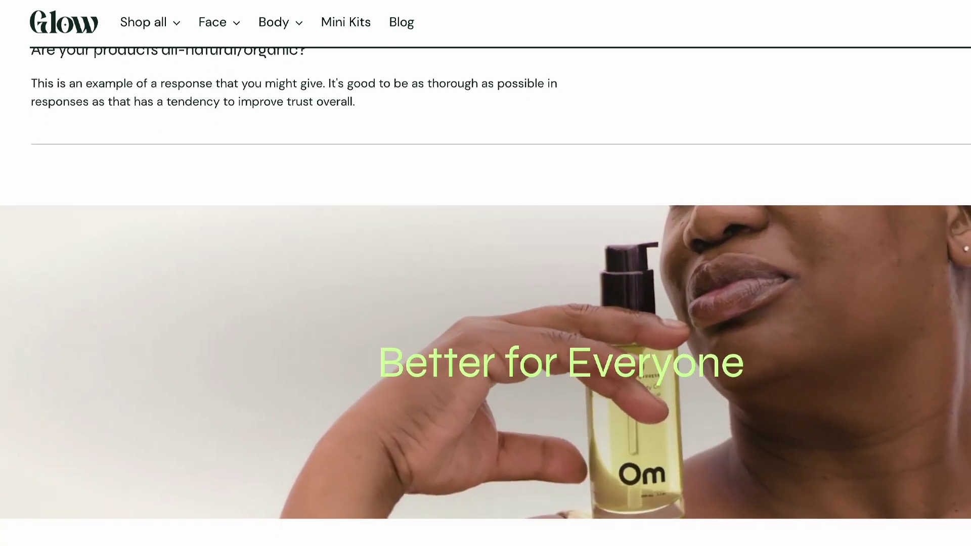
pyautogui.scroll(-5, 816, 393)
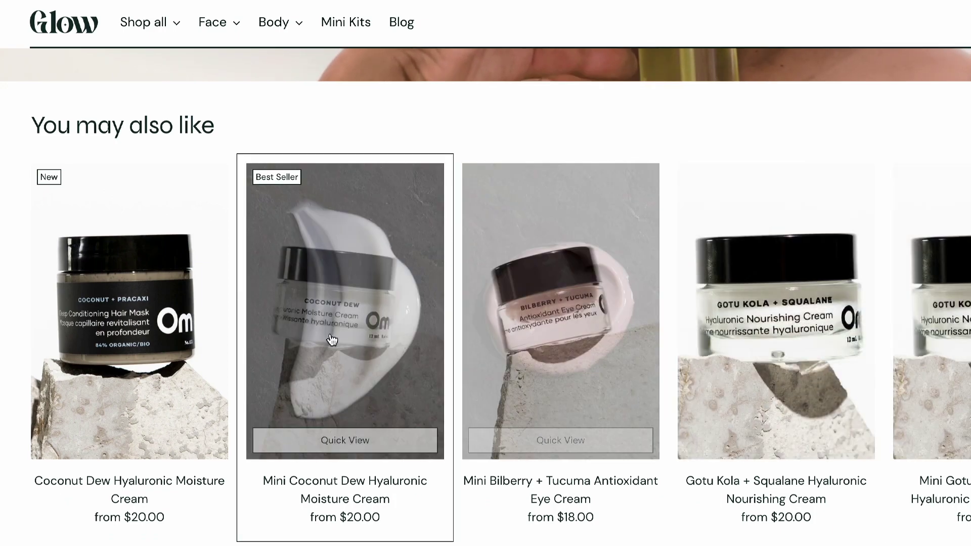
pyautogui.scroll(-7, 328, 340)
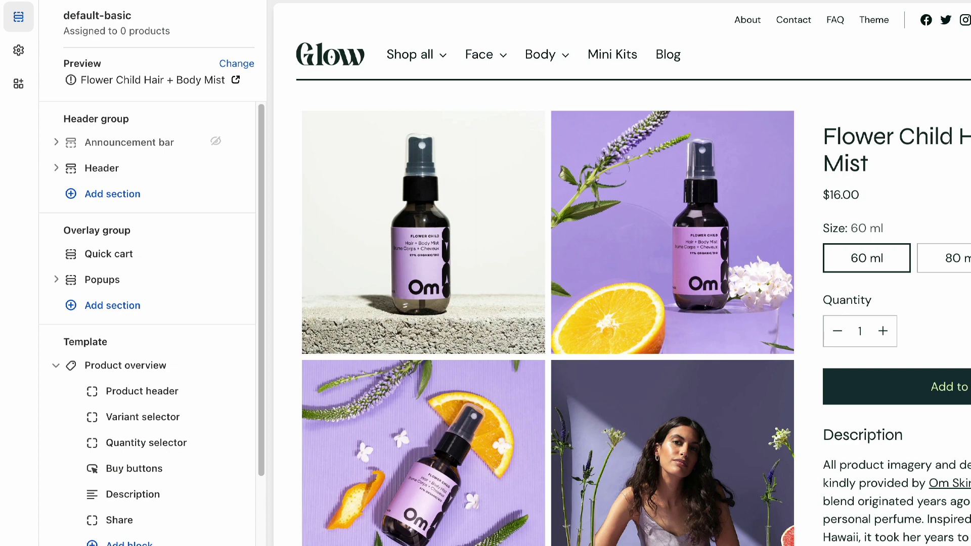
# Select the Variant selector block in the product page template
pyautogui.scroll(-5, 517, 143)
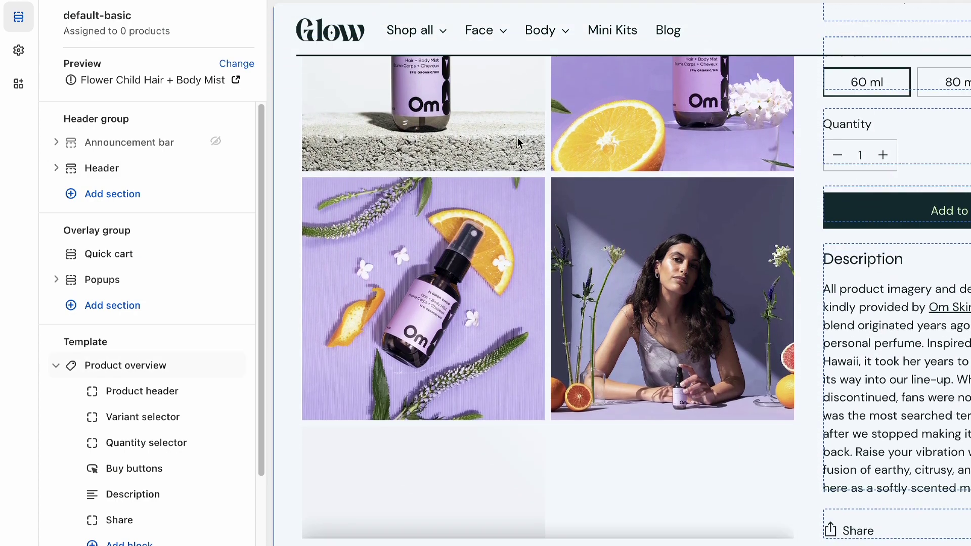
pyautogui.scroll(-12, 513, 486)
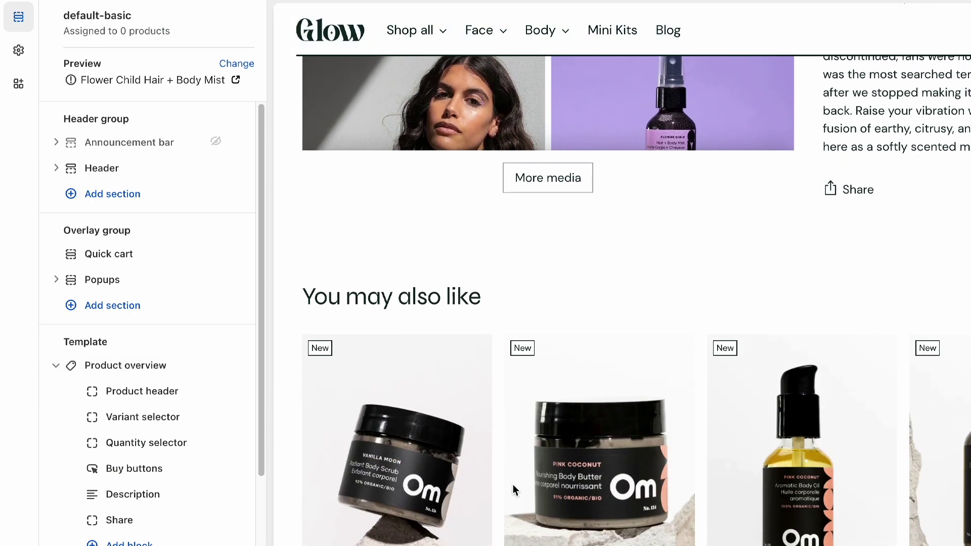
pyautogui.scroll(12, 513, 485)
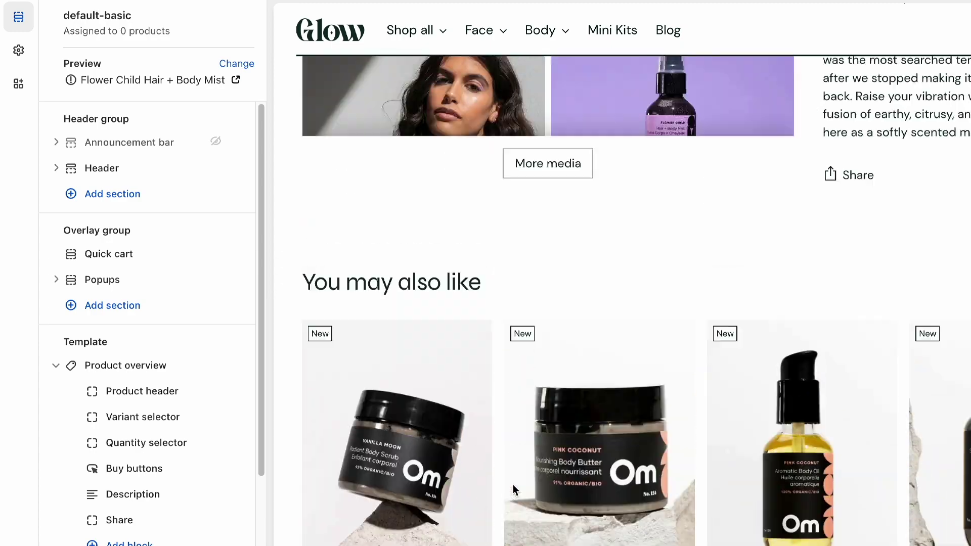
pyautogui.scroll(2, 513, 485)
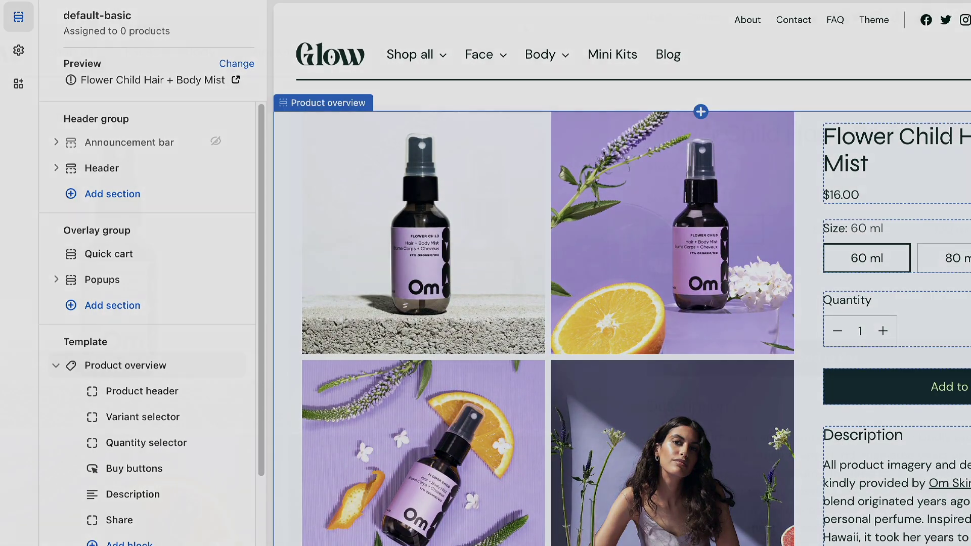
pyautogui.click(860, 218)
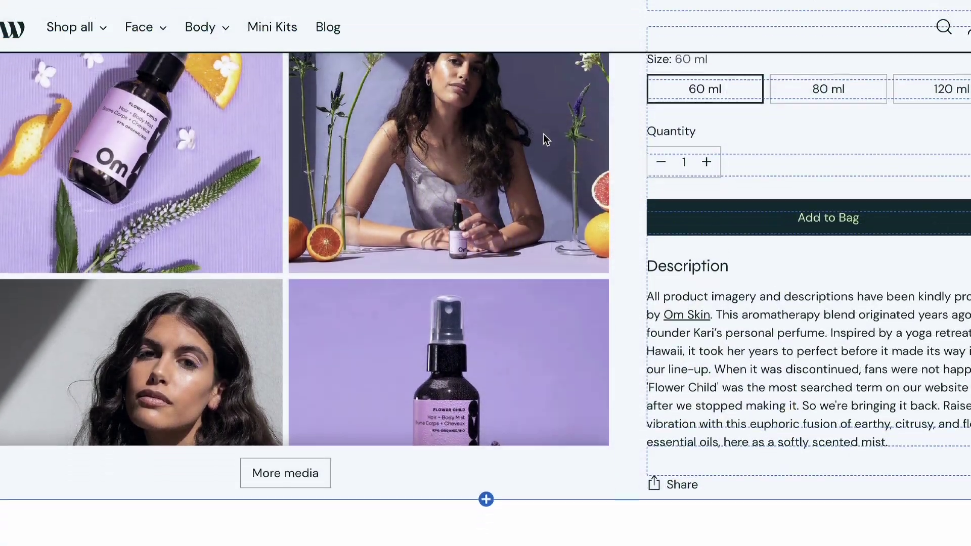
# Enlarge a mist gallery photo, close it, then enlarge the seated model photo
pyautogui.scroll(-3, 543, 134)
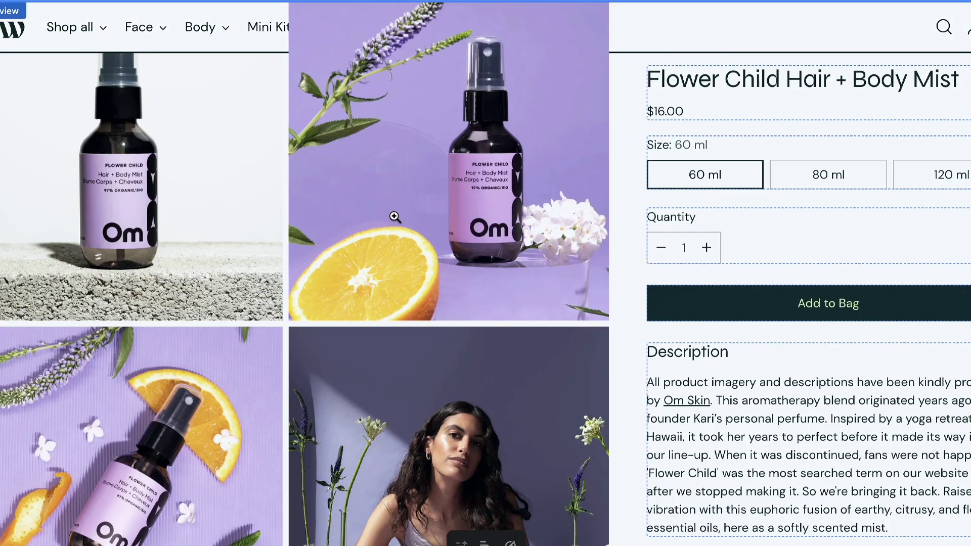
pyautogui.click(395, 216)
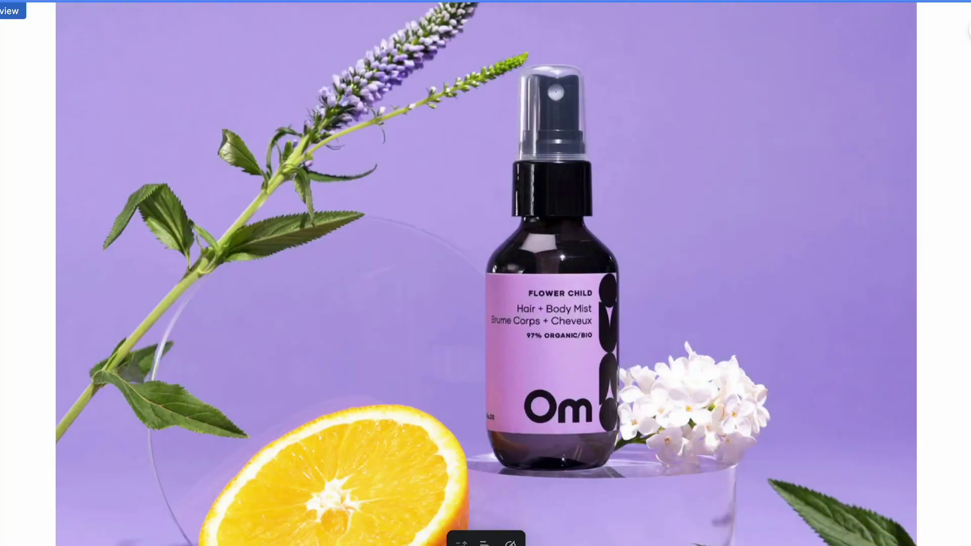
pyautogui.click(654, 144)
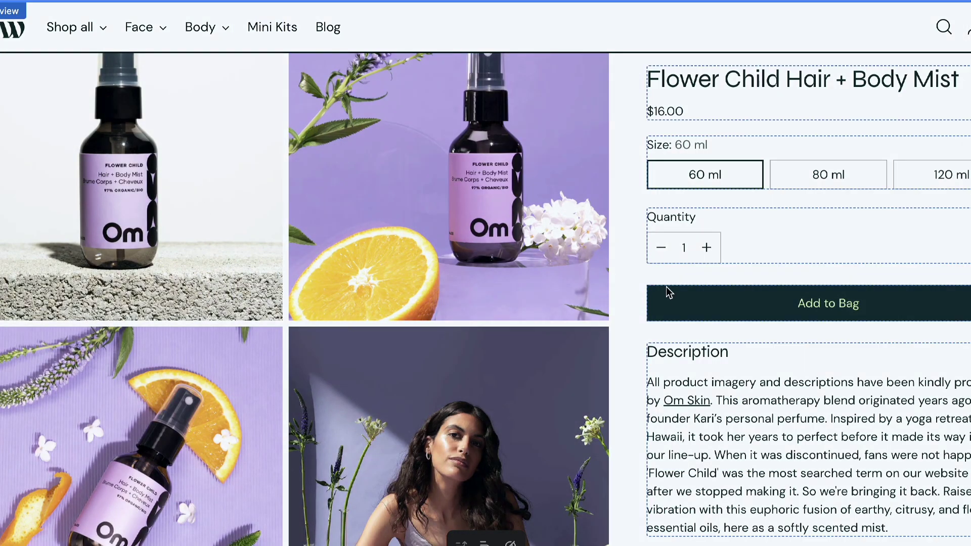
pyautogui.scroll(-3, 727, 333)
pyautogui.scroll(3, 943, 169)
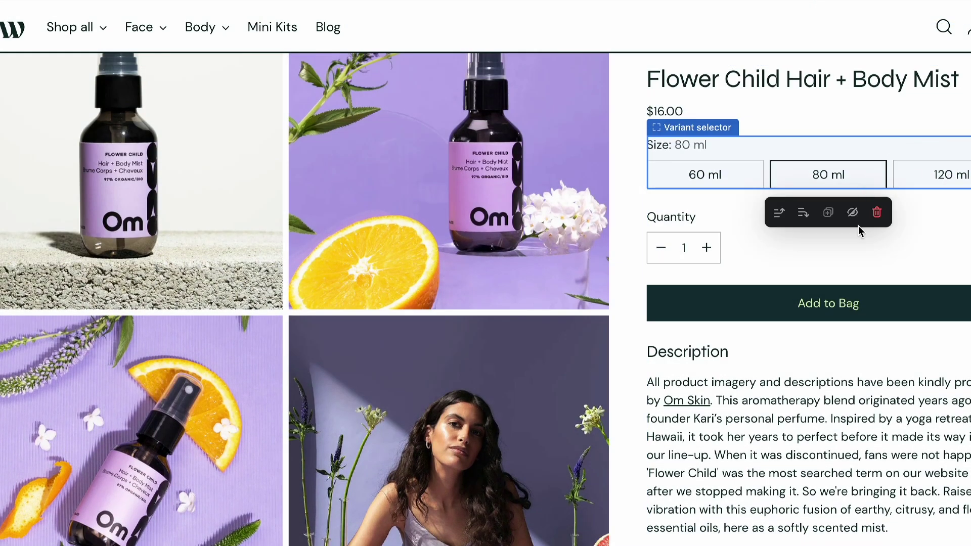
pyautogui.scroll(-1, 769, 303)
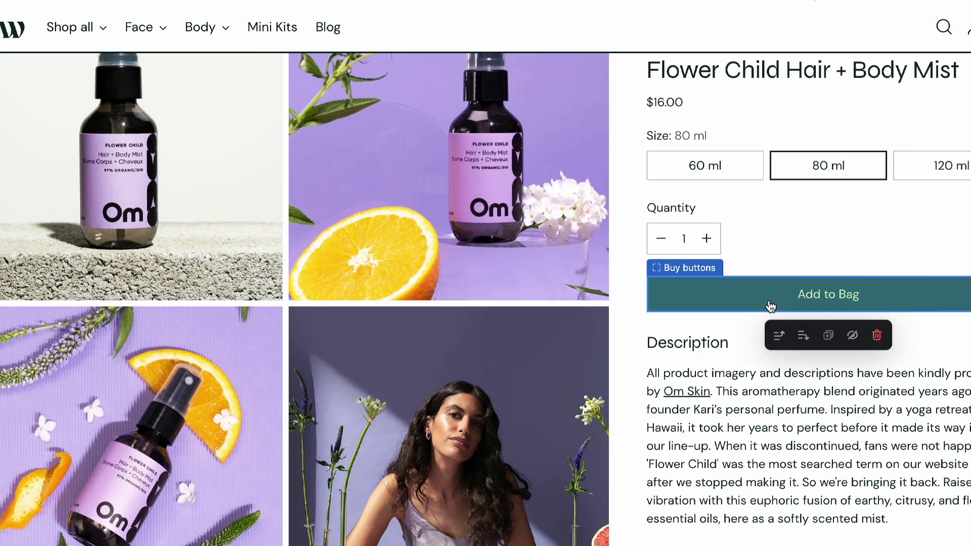
pyautogui.scroll(-2, 762, 442)
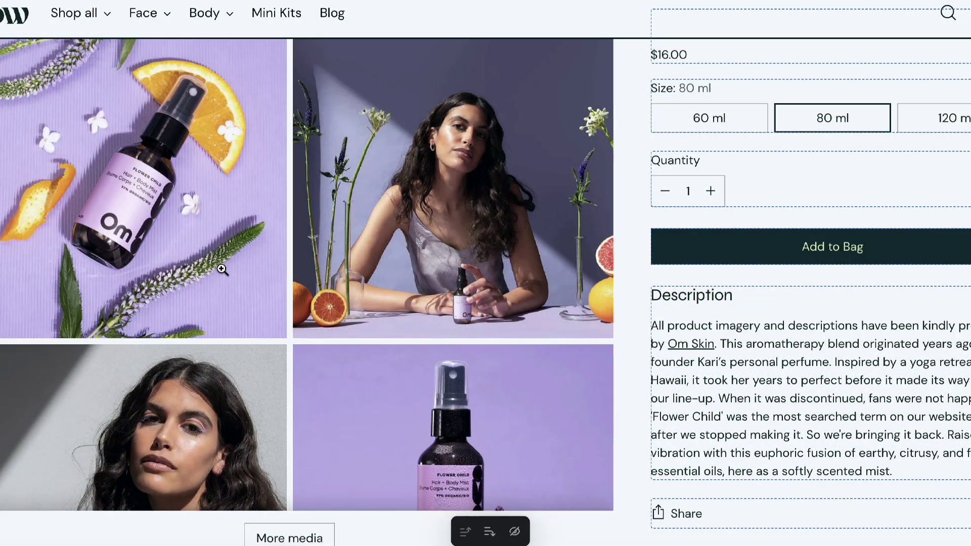
pyautogui.click(222, 269)
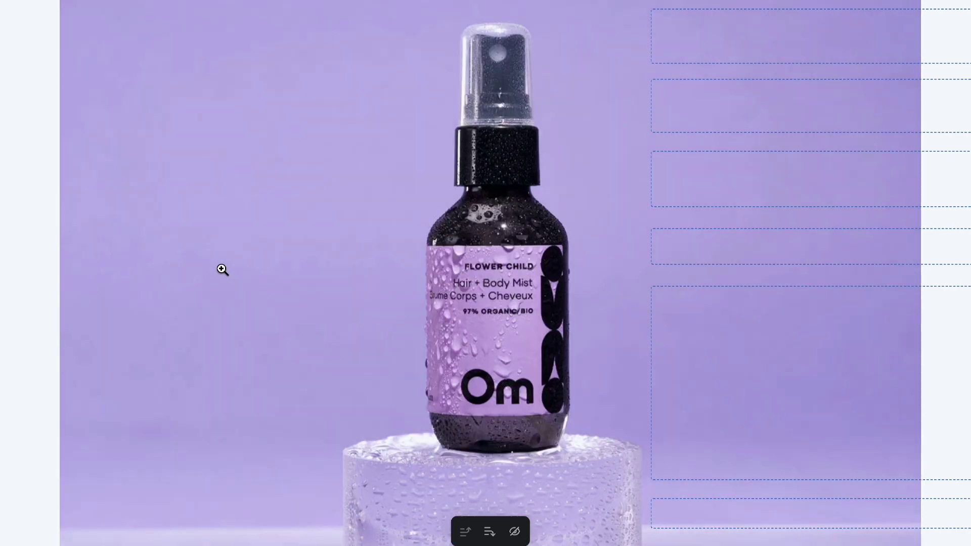
# Close the lightbox and change Gallery style to Grid, then to Thumbnails
pyautogui.press('Escape')
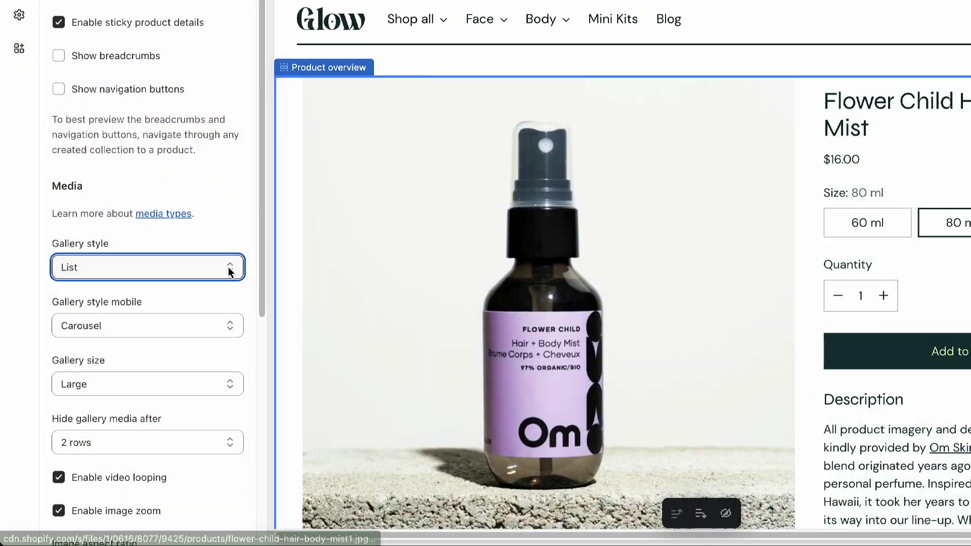
pyautogui.click(228, 268)
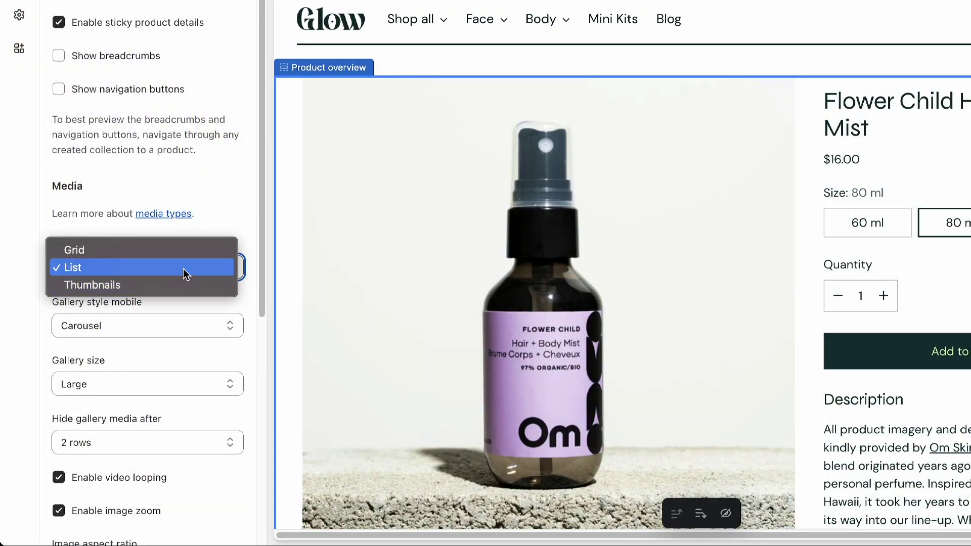
pyautogui.click(177, 250)
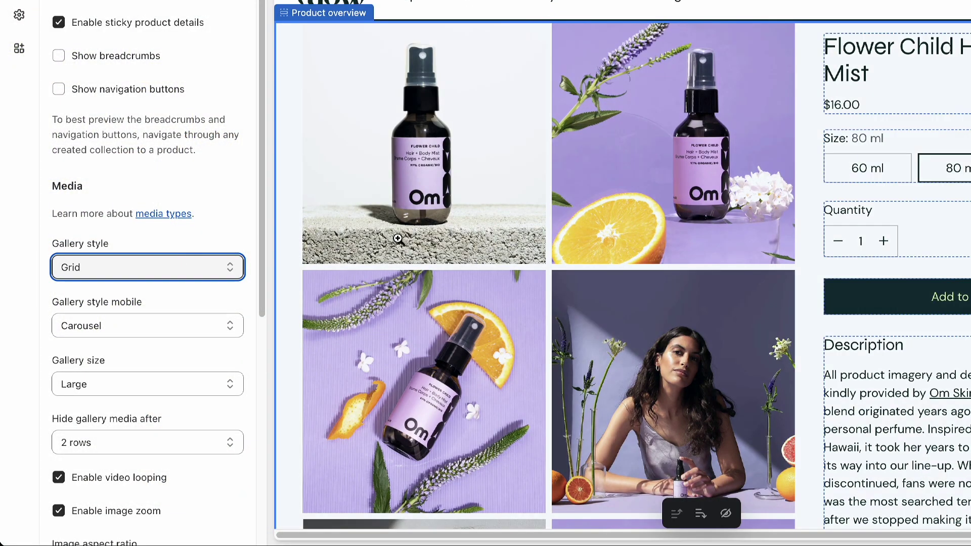
pyautogui.scroll(-4, 398, 238)
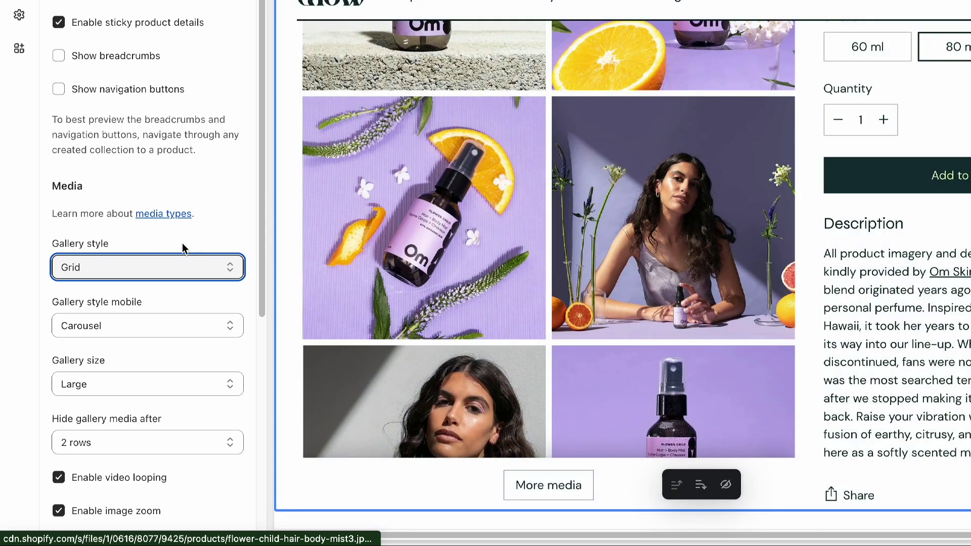
pyautogui.click(231, 268)
pyautogui.click(196, 302)
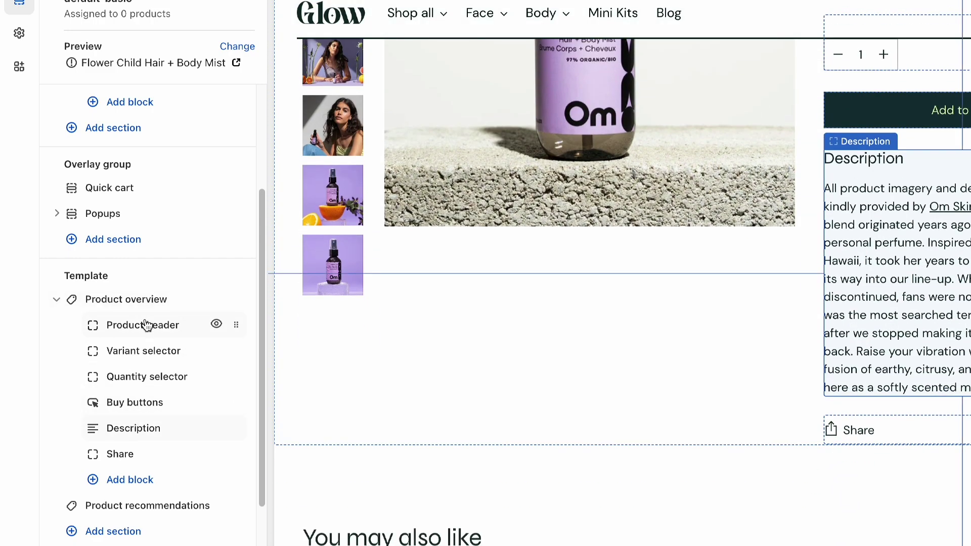
# Open Product header settings and drag the Variant selector to reorder the product blocks
pyautogui.click(145, 325)
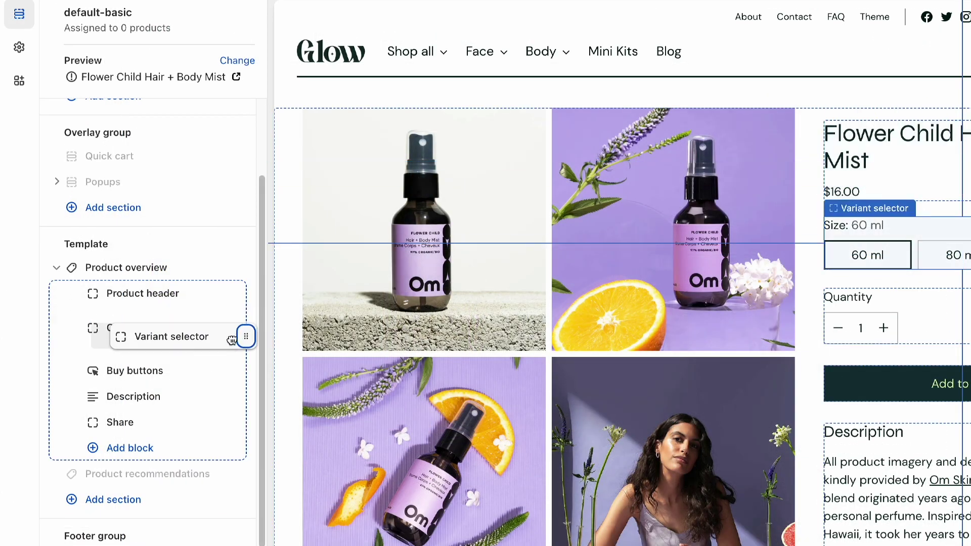
pyautogui.moveTo(230, 351); pyautogui.dragTo(231, 372)
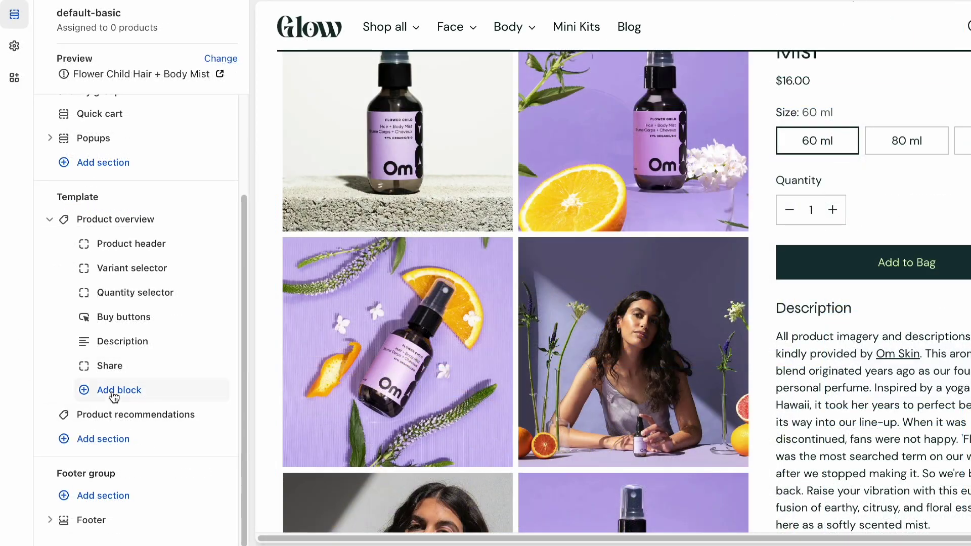
# Open the Add block list under Product overview and scroll through the available blocks
pyautogui.click(114, 398)
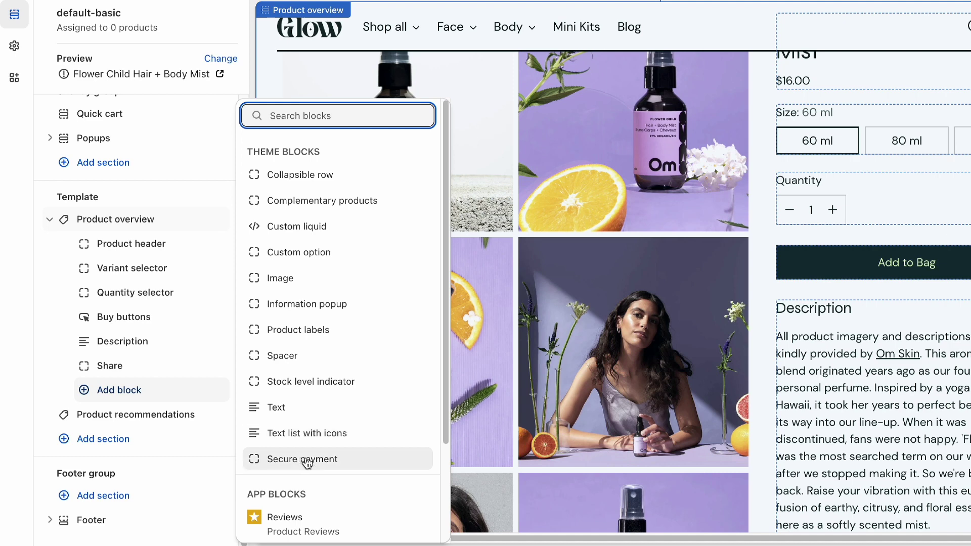
pyautogui.scroll(-3, 307, 463)
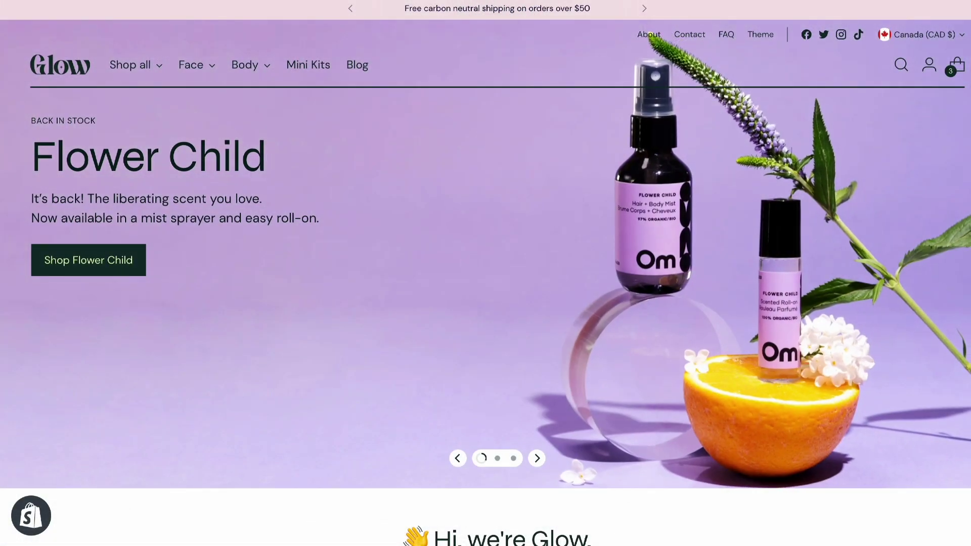
# Go to the Creams collection from the Body menu and open the Mini Gotu Kola cream
pyautogui.moveTo(243, 67)
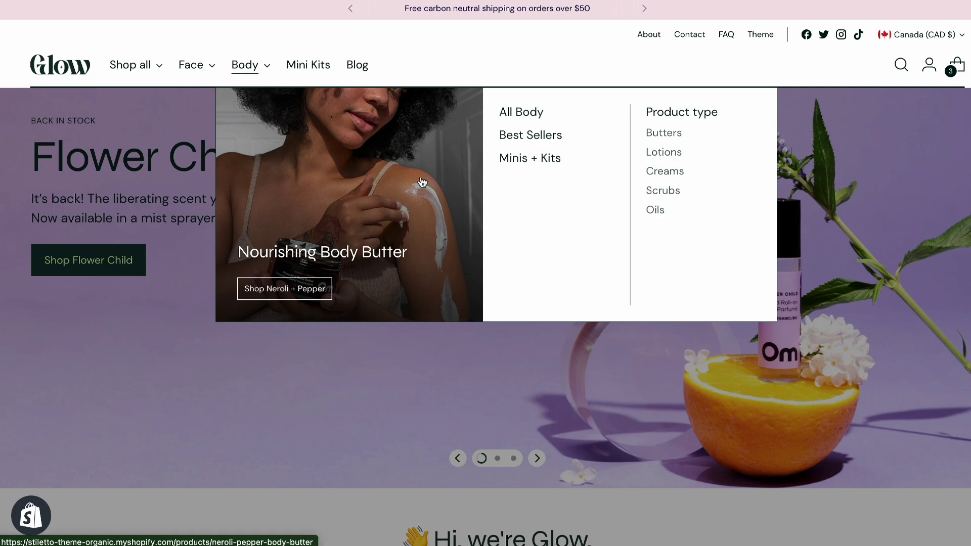
pyautogui.click(654, 174)
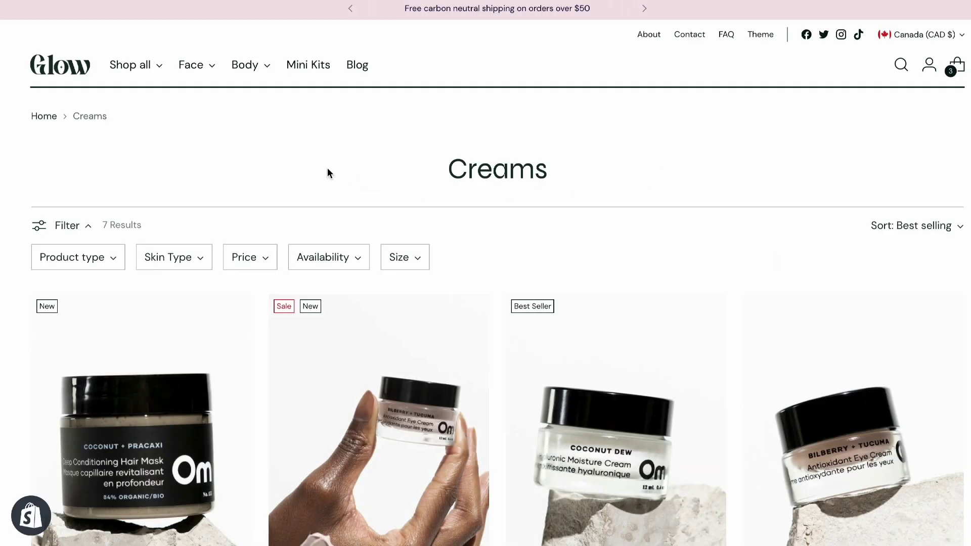
pyautogui.scroll(-10, 327, 172)
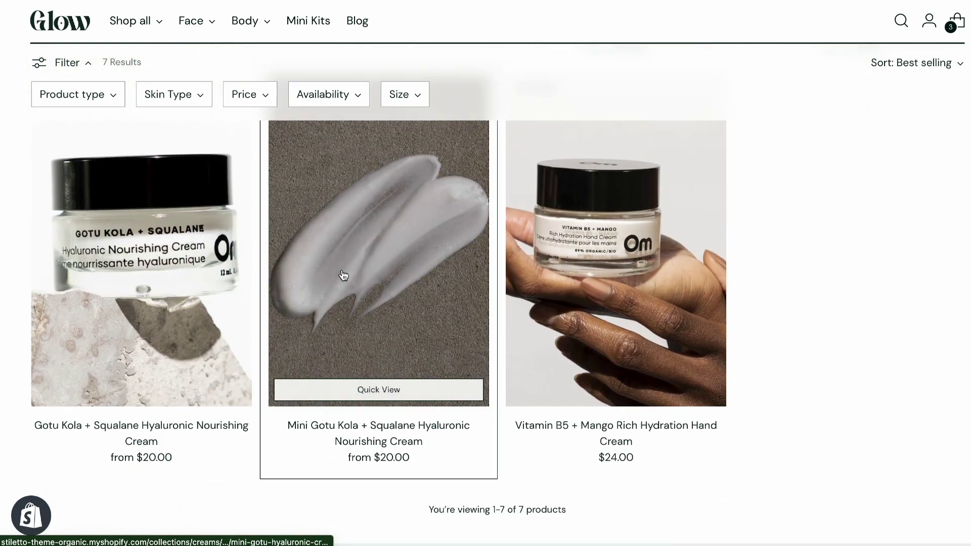
pyautogui.click(344, 276)
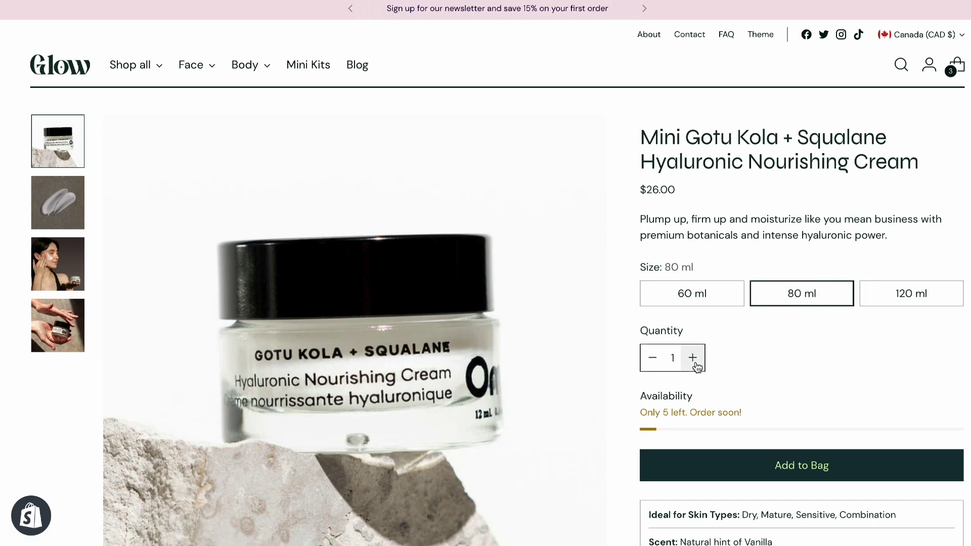
pyautogui.scroll(-3, 783, 347)
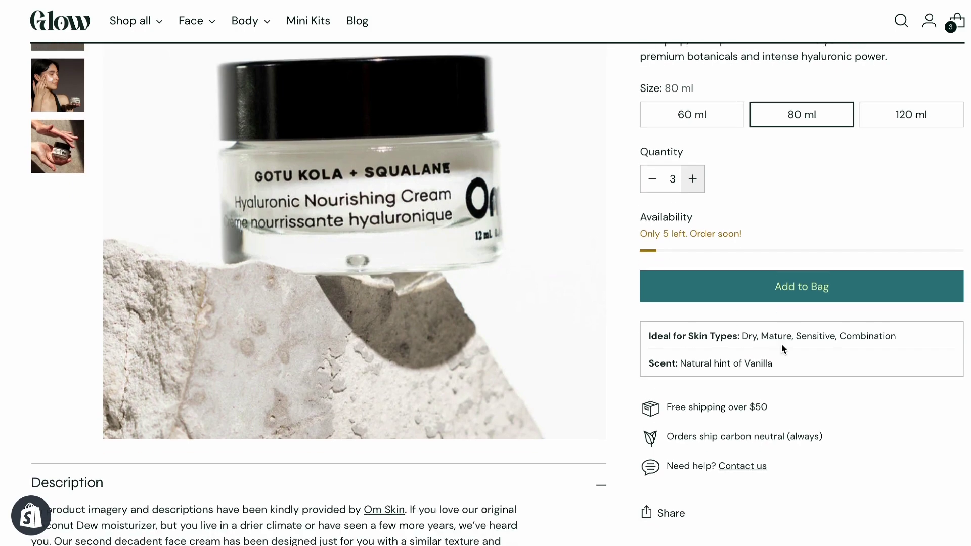
pyautogui.scroll(-1, 781, 348)
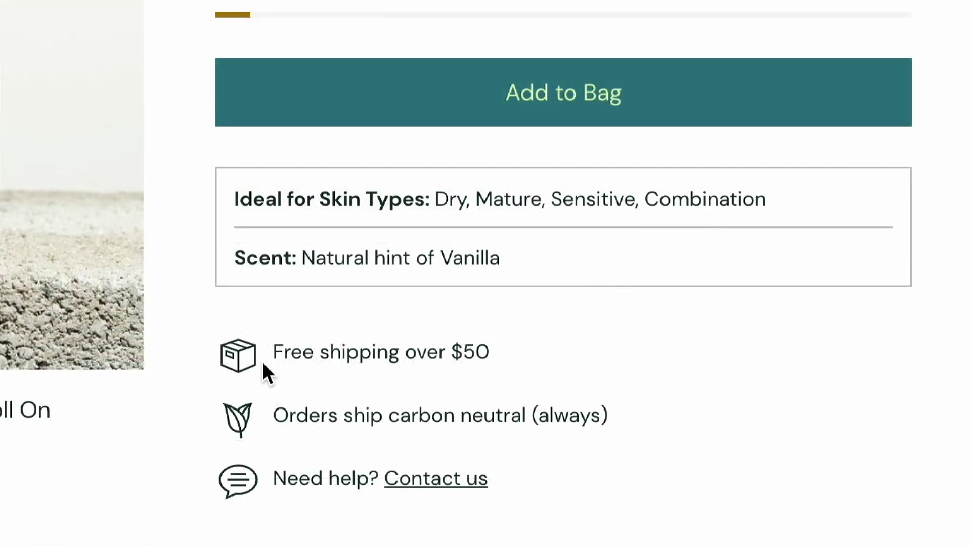
pyautogui.moveTo(276, 349); pyautogui.dragTo(474, 355)
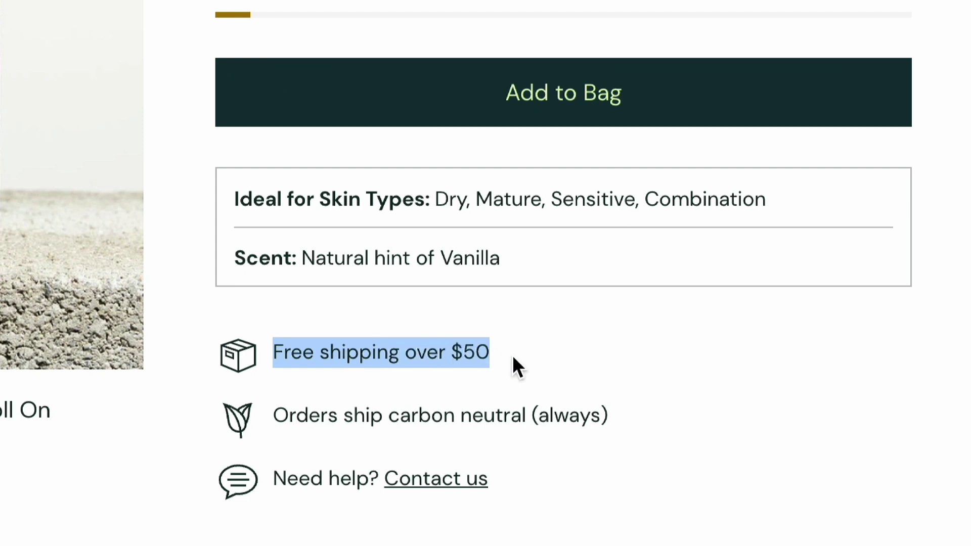
pyautogui.moveTo(267, 420); pyautogui.dragTo(633, 419)
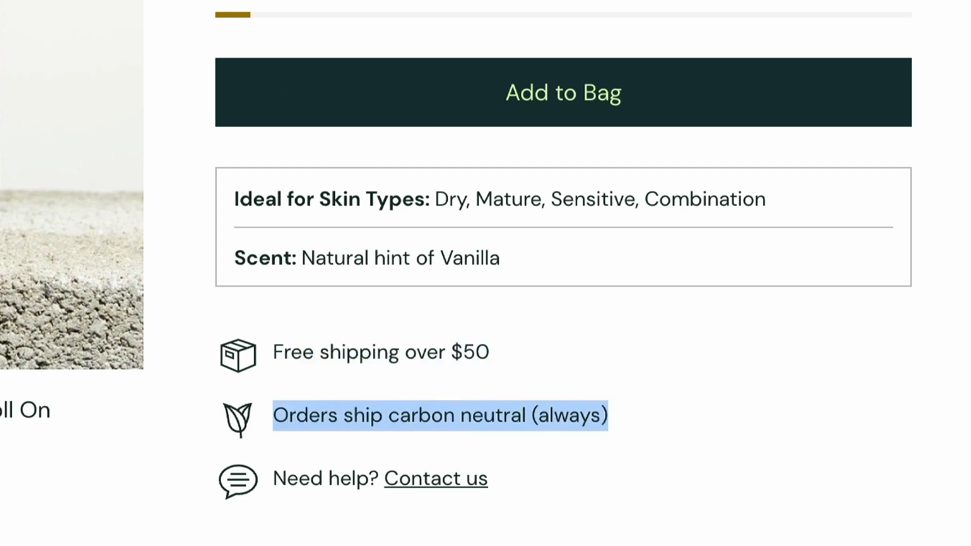
pyautogui.moveTo(270, 478); pyautogui.dragTo(533, 490)
pyautogui.click(458, 488)
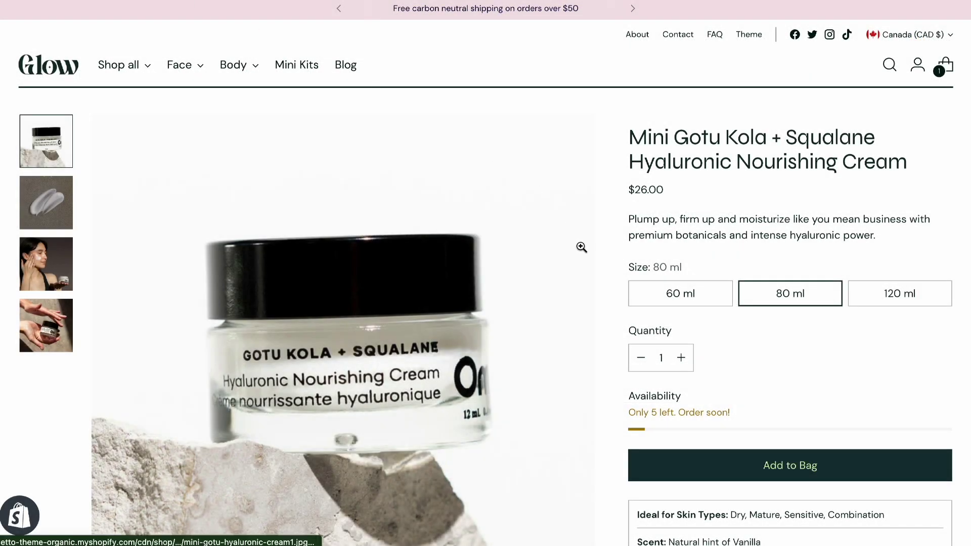
# Add the 80 ml Mini Gotu Kola cream to the cart
pyautogui.scroll(-3, 582, 247)
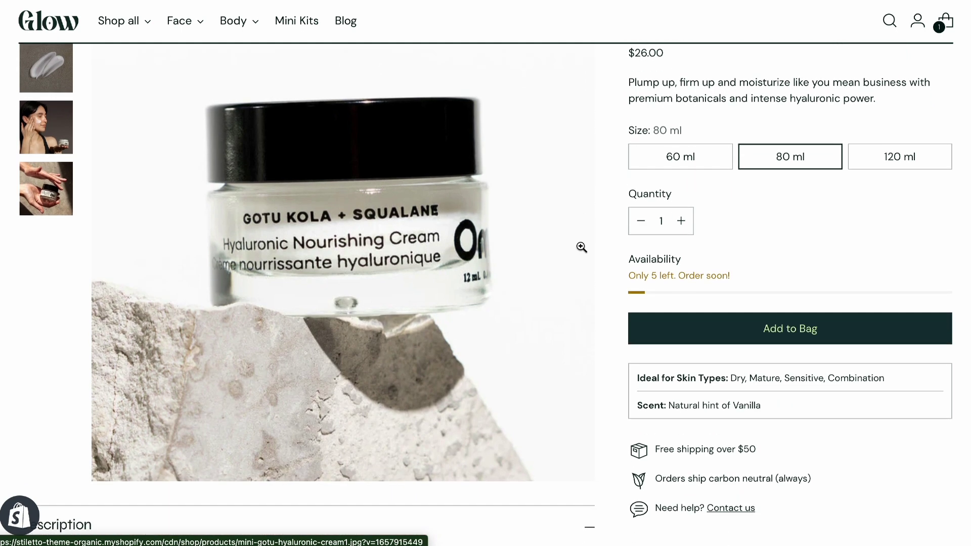
pyautogui.scroll(-1, 582, 247)
pyautogui.click(788, 405)
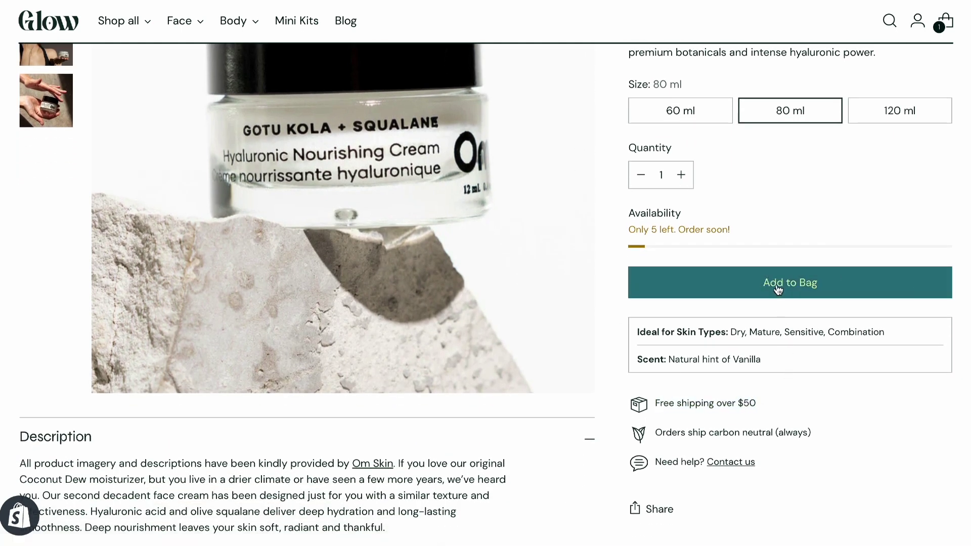
pyautogui.click(945, 23)
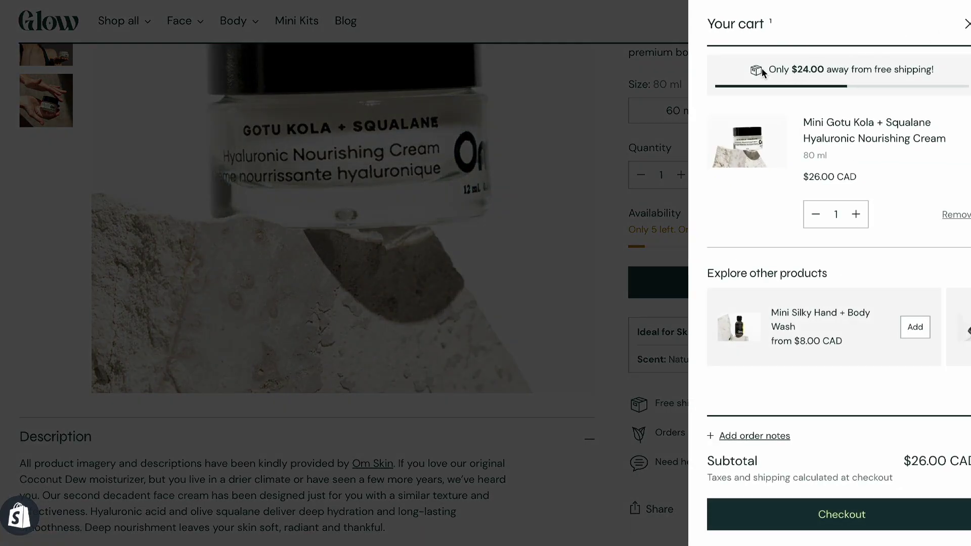
# Raise the cart quantity to 2 and highlight the free shipping qualification message
pyautogui.moveTo(760, 71); pyautogui.dragTo(925, 67)
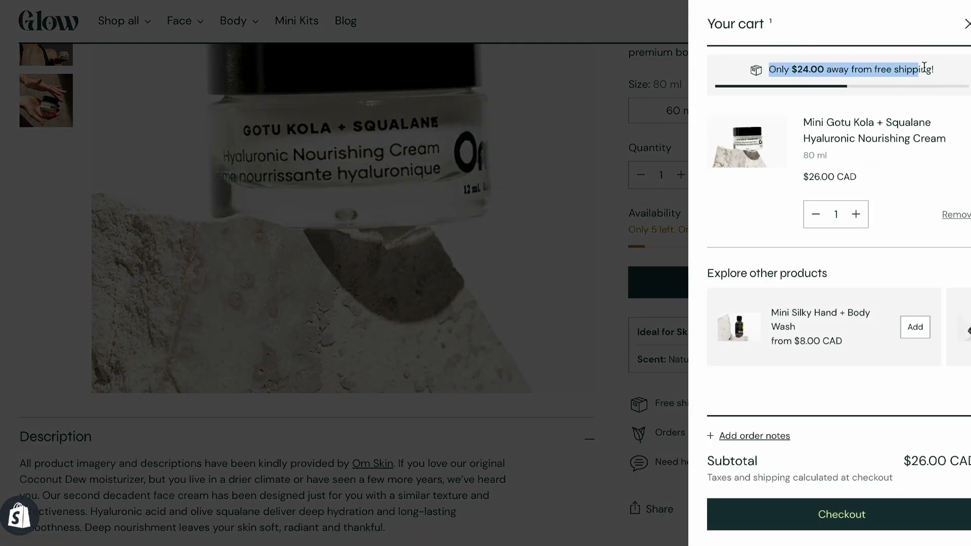
pyautogui.click(856, 215)
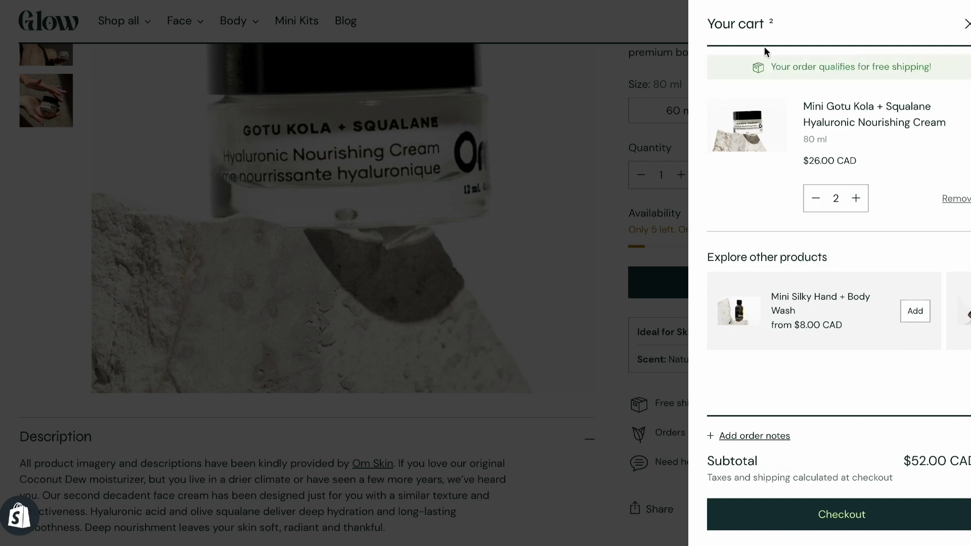
pyautogui.moveTo(785, 65); pyautogui.dragTo(942, 68)
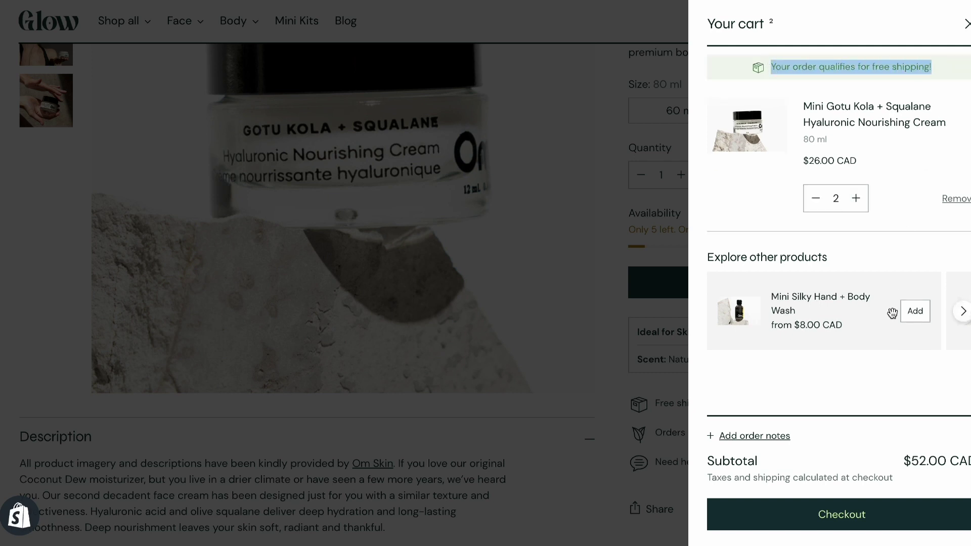
pyautogui.click(897, 384)
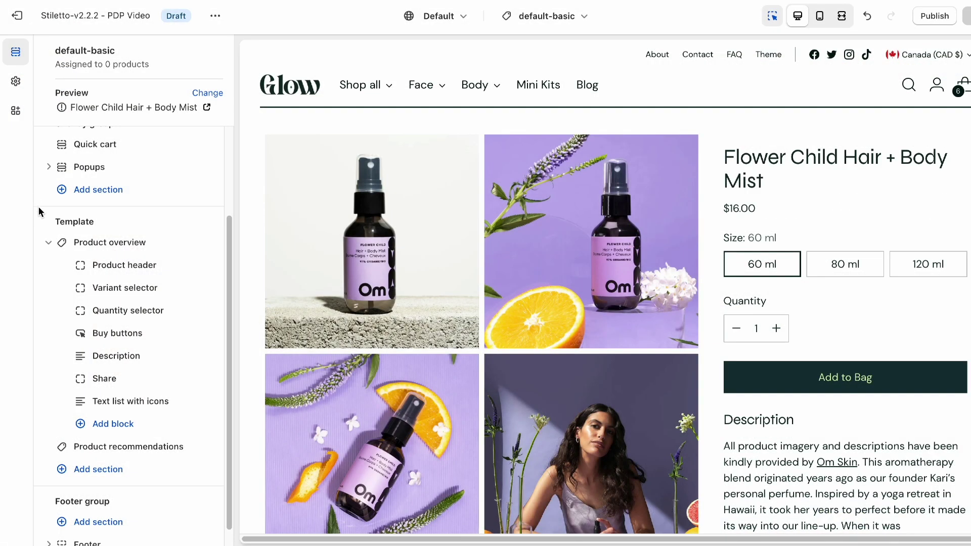
# Set icon list item 4 to 'Free shipping for orders over $50' with the Package open icon
pyautogui.moveTo(99, 403)
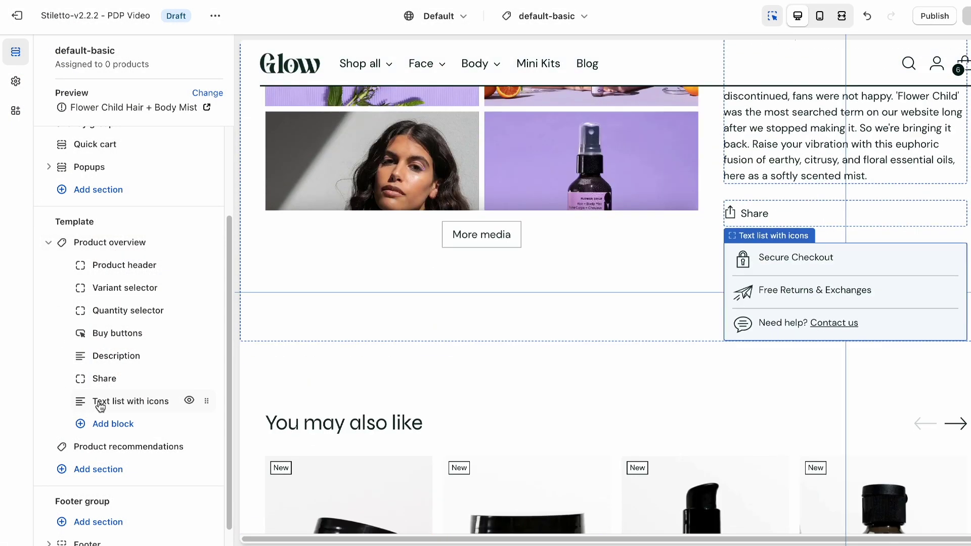
pyautogui.click(100, 403)
pyautogui.scroll(-6, 99, 403)
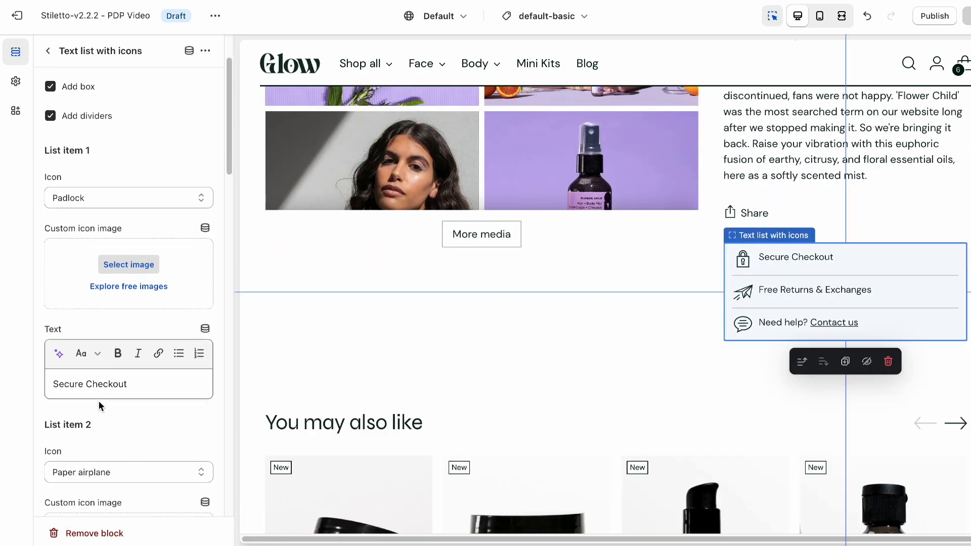
pyautogui.scroll(-10, 98, 402)
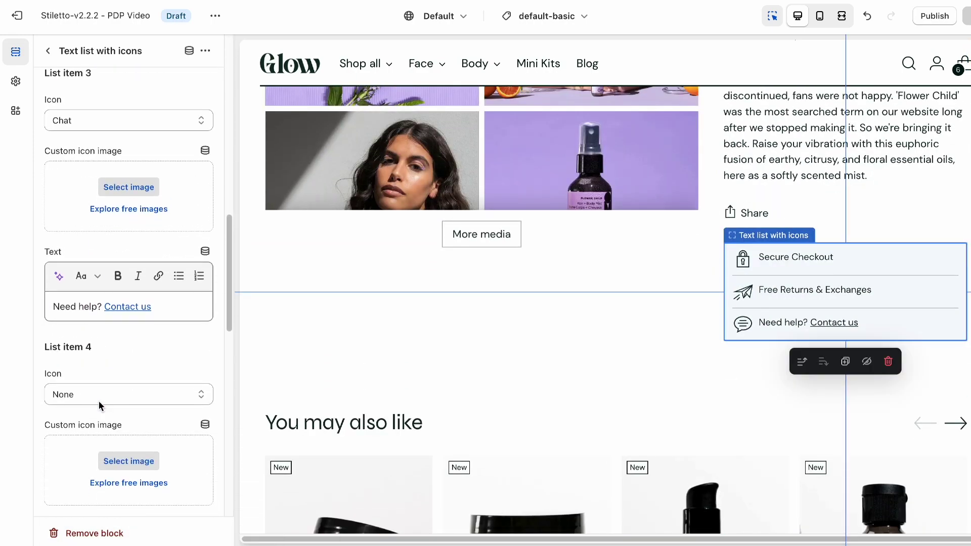
pyautogui.scroll(-3, 99, 405)
pyautogui.click(75, 440)
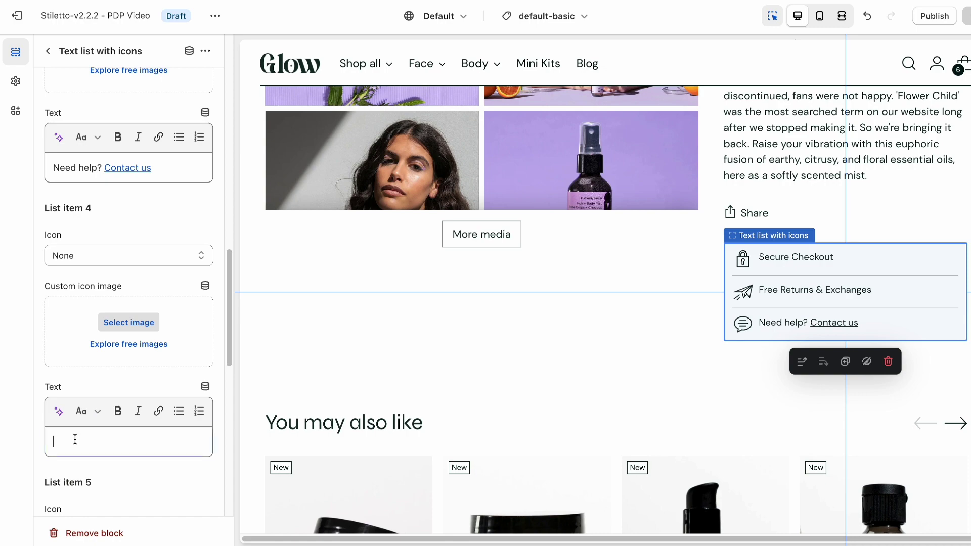
pyautogui.write('Free shipping for orders over $50')
pyautogui.click(128, 256)
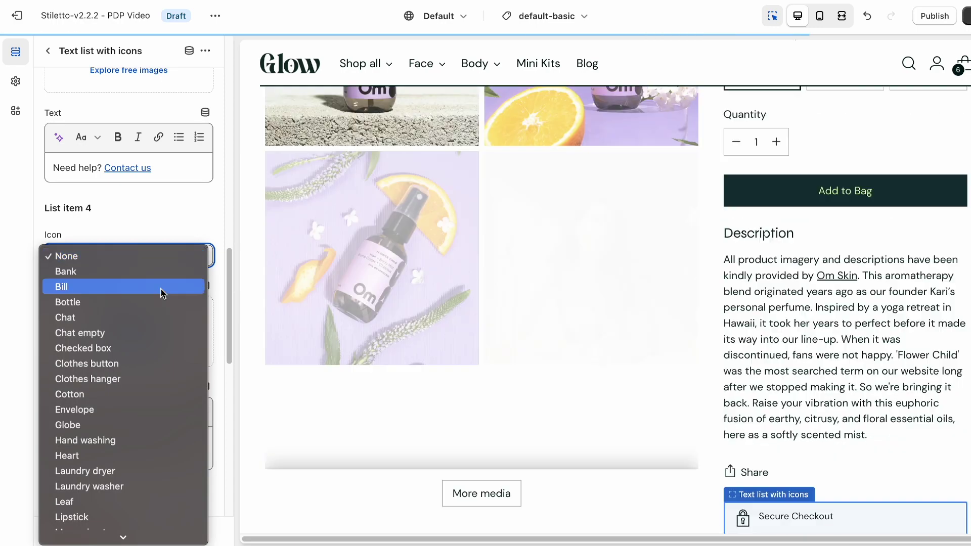
pyautogui.scroll(-5, 142, 330)
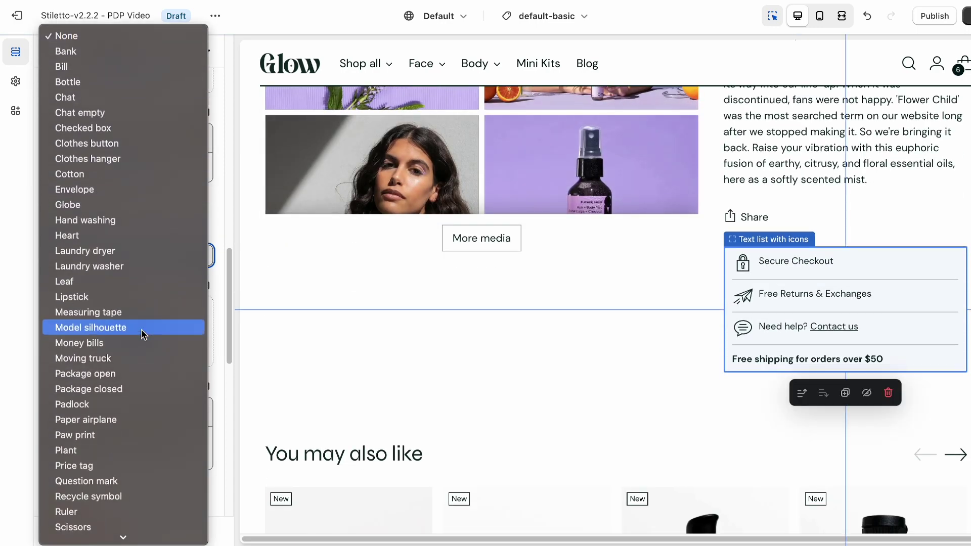
pyautogui.click(127, 374)
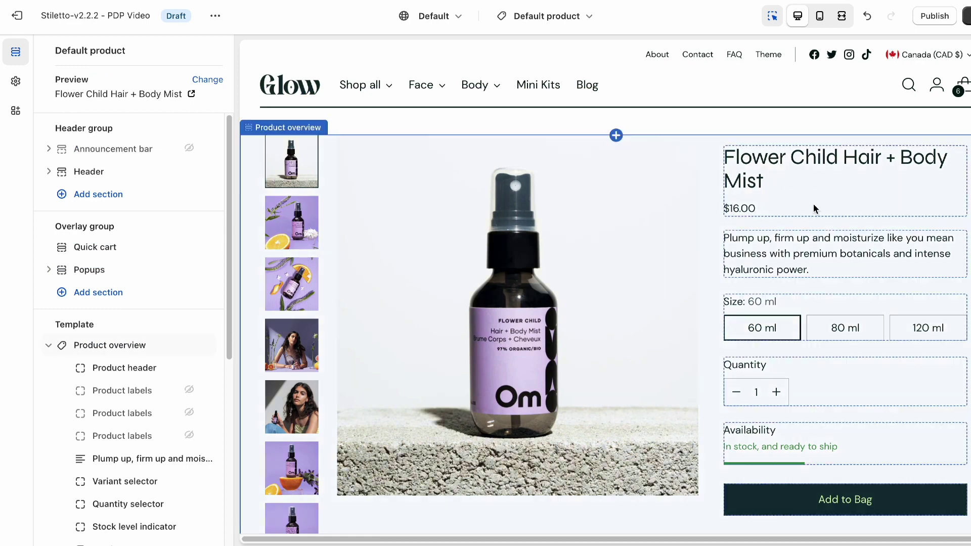
# Hide the Best Seller and Limited Edition label blocks, leaving only New Arrival visible
pyautogui.click(189, 390)
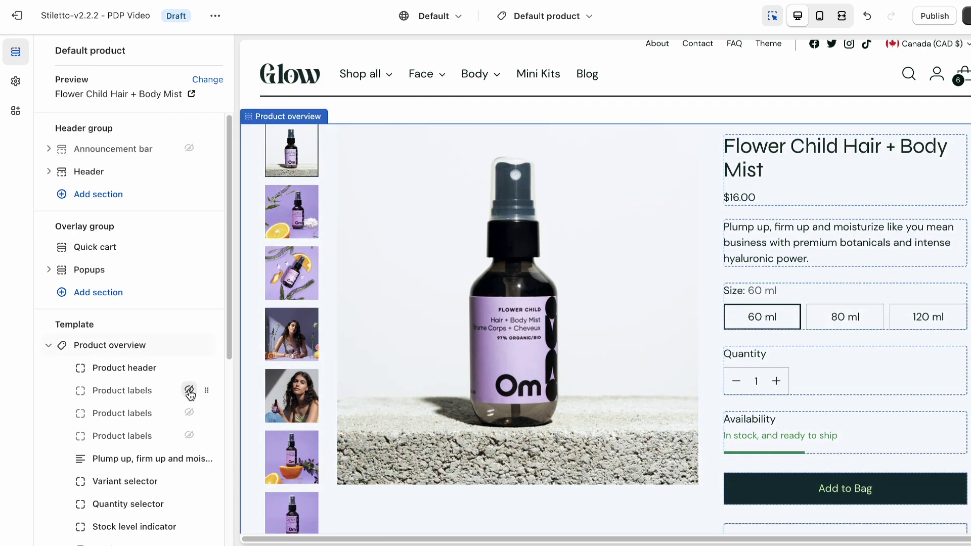
pyautogui.scroll(2, 707, 334)
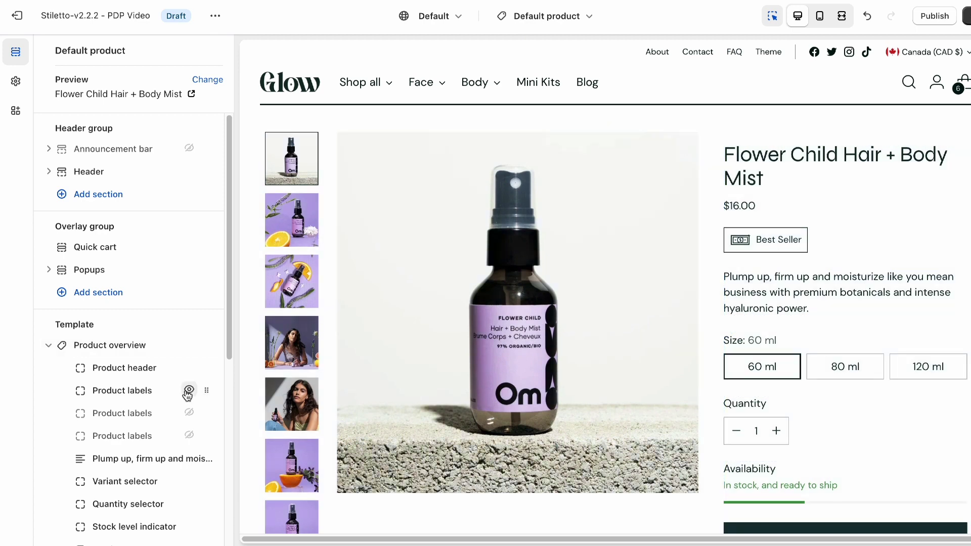
pyautogui.click(189, 390)
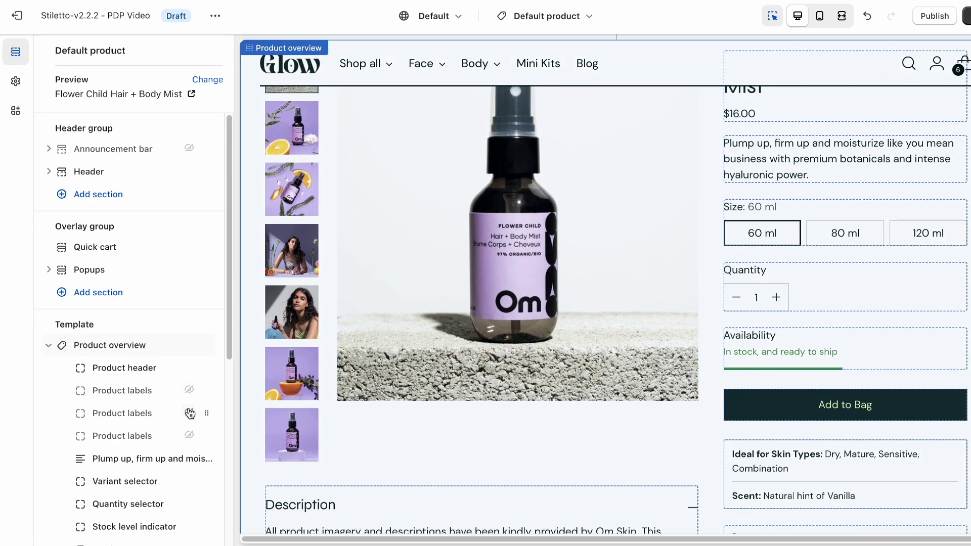
pyautogui.click(189, 414)
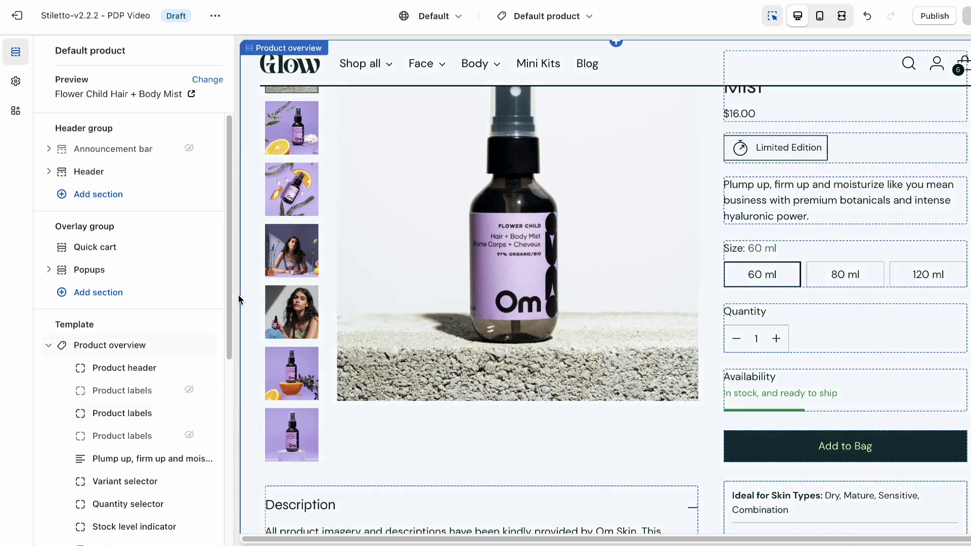
pyautogui.click(189, 414)
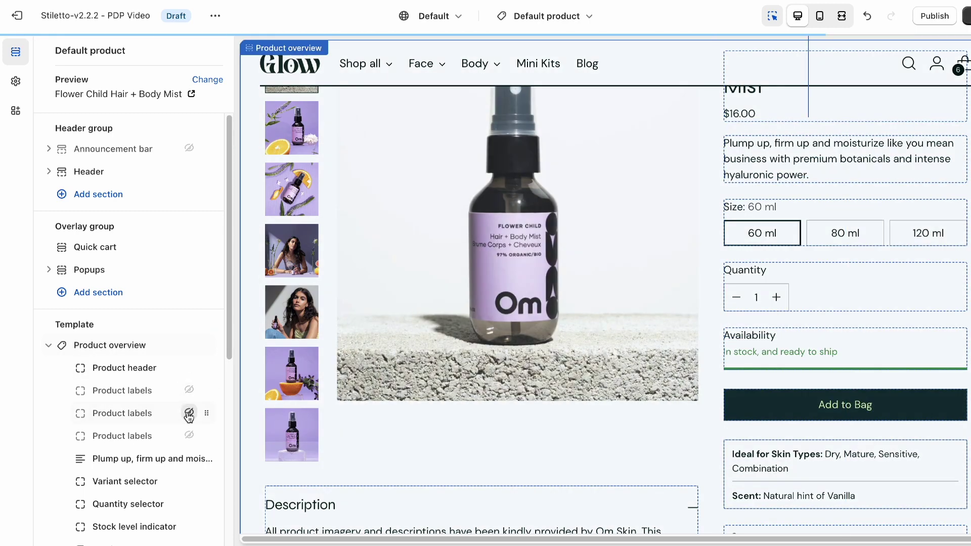
pyautogui.click(188, 436)
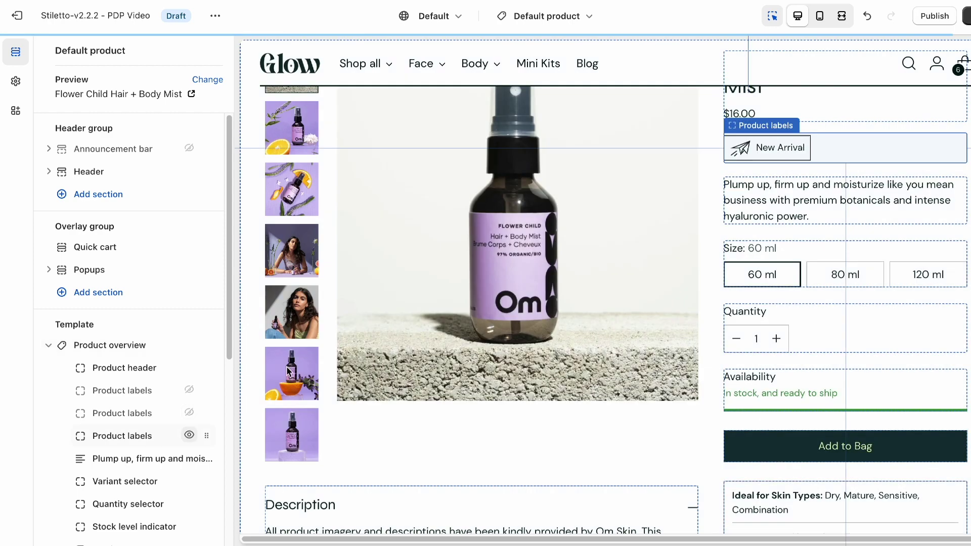
pyautogui.click(795, 134)
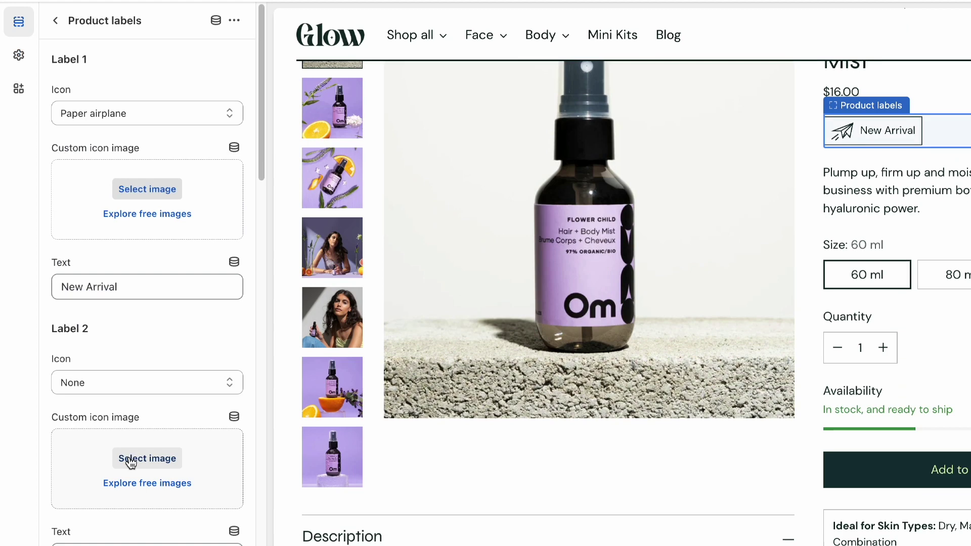
# Set Label 2 to 'Organic' with the Leaf icon beside New Arrival
pyautogui.scroll(-3, 131, 463)
pyautogui.click(137, 434)
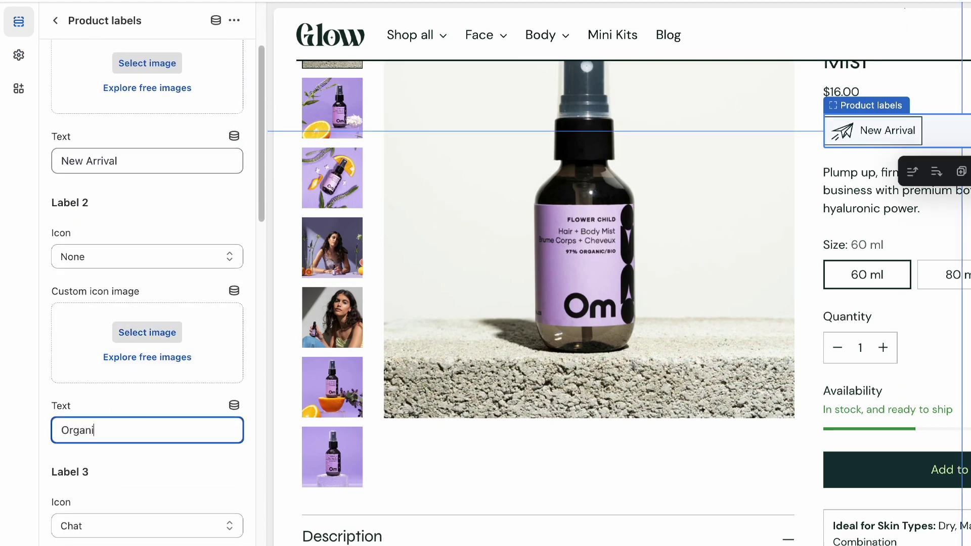
pyautogui.click(169, 258)
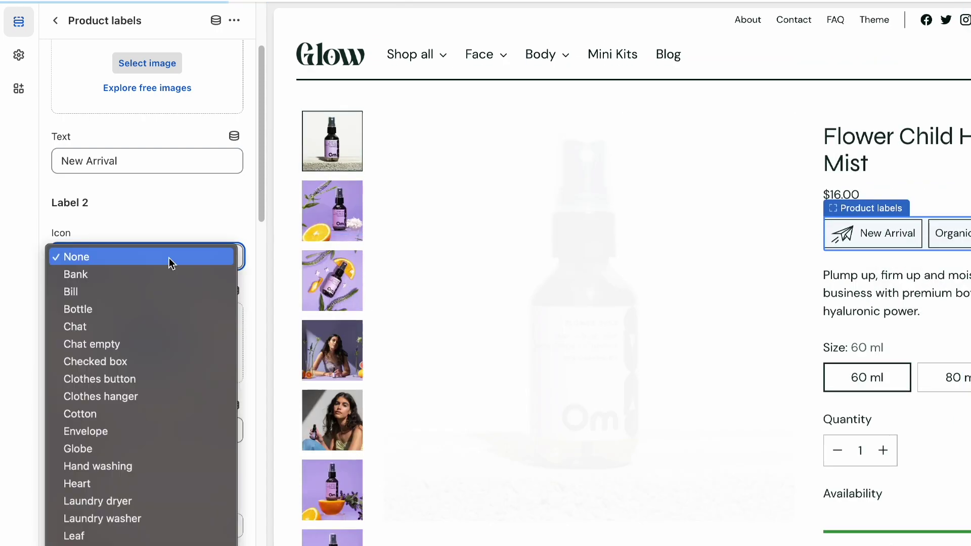
pyautogui.click(132, 452)
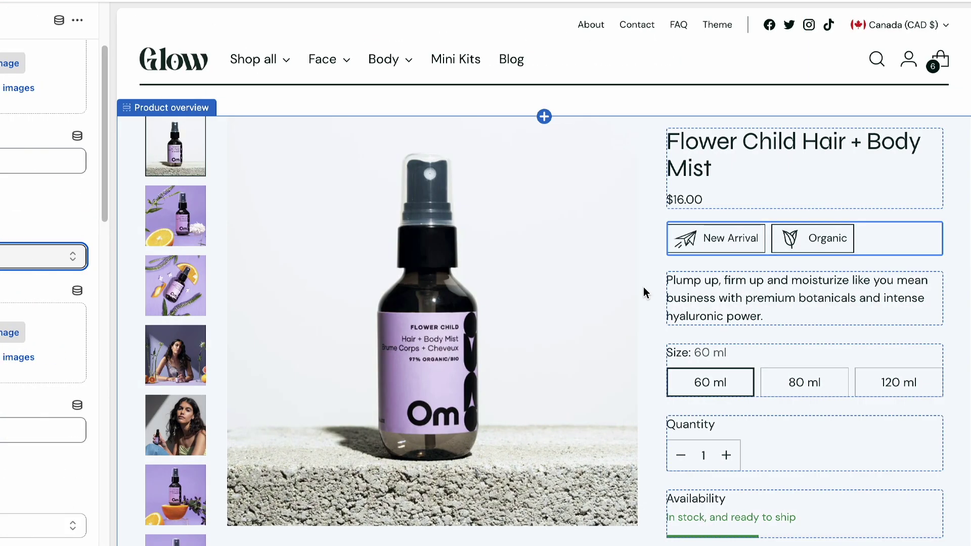
pyautogui.click(804, 287)
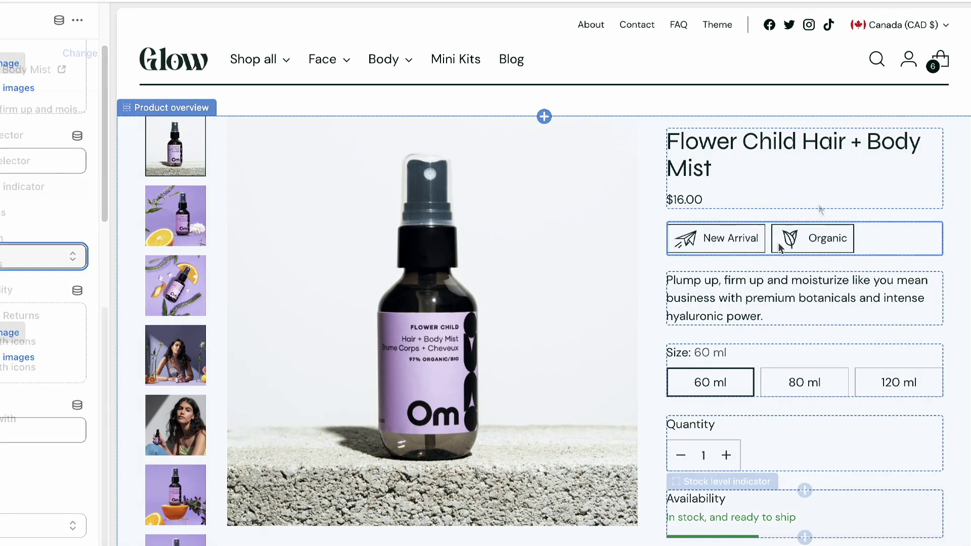
pyautogui.scroll(-5, 893, 235)
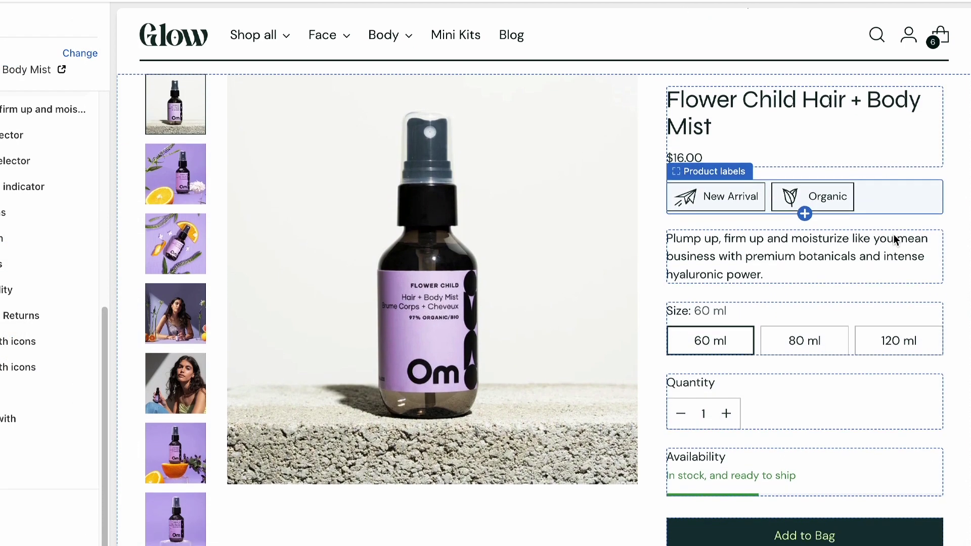
pyautogui.scroll(-3, 893, 235)
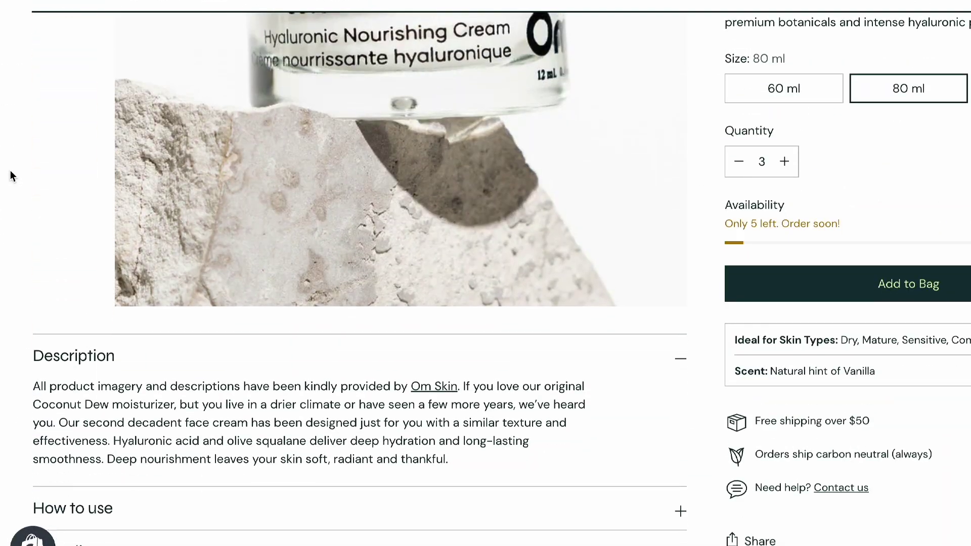
pyautogui.scroll(-6, 11, 176)
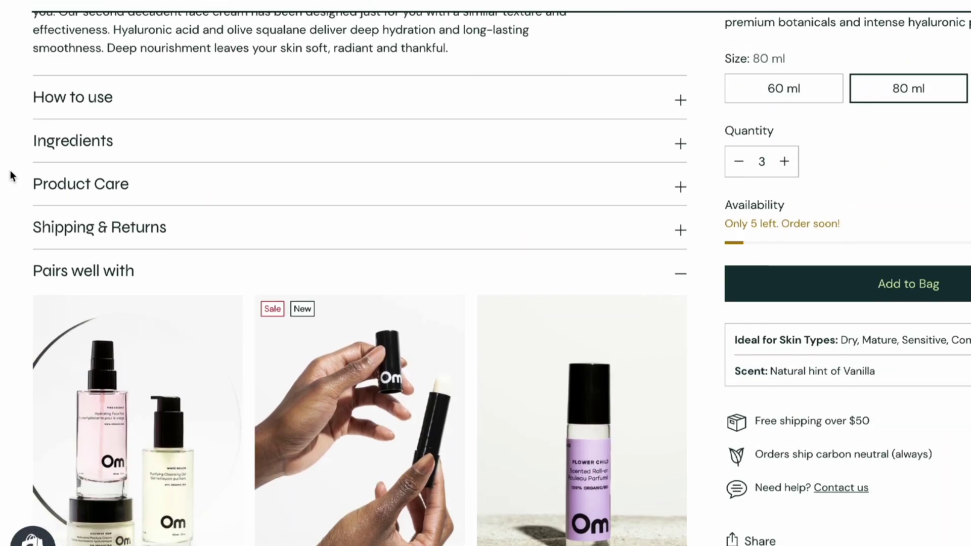
pyautogui.click(679, 105)
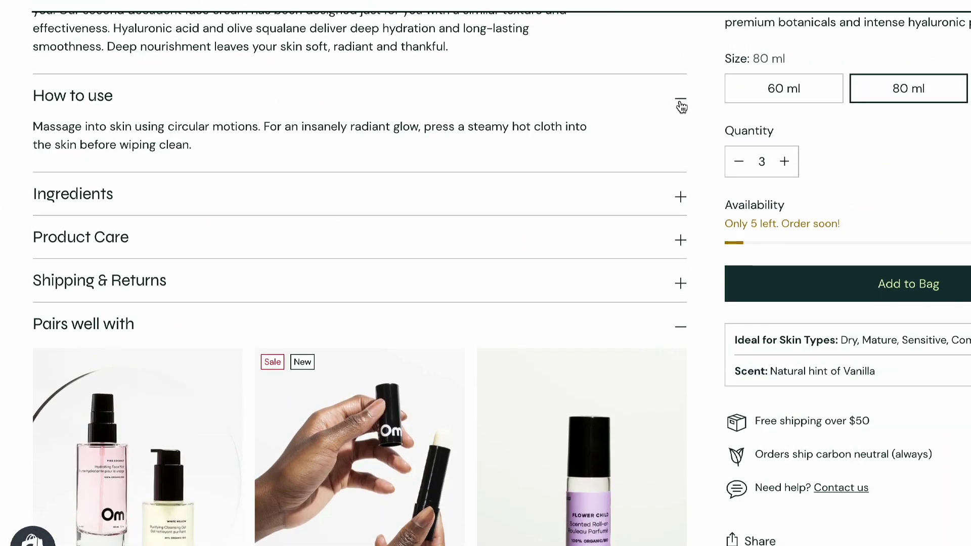
pyautogui.click(679, 197)
pyautogui.scroll(-2, 679, 197)
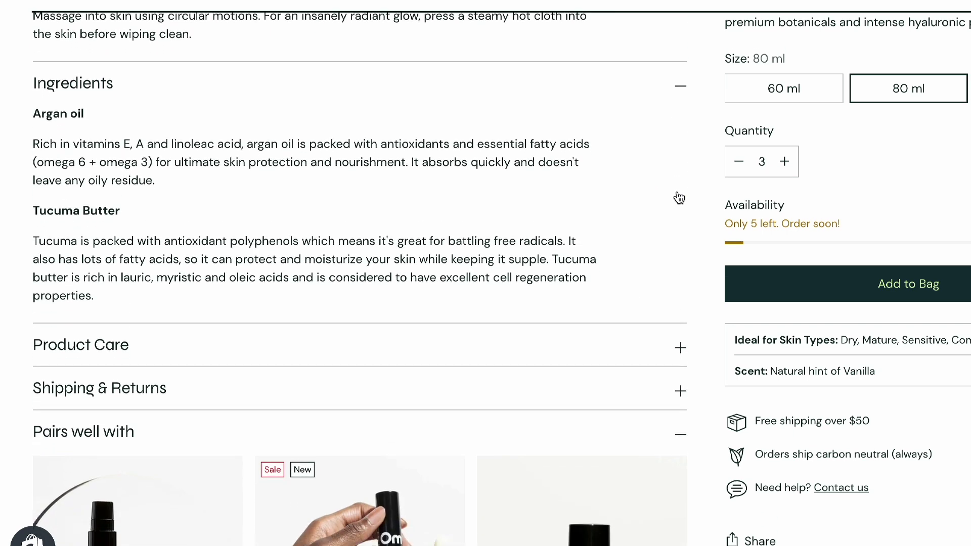
pyautogui.click(681, 348)
pyautogui.scroll(-2, 684, 349)
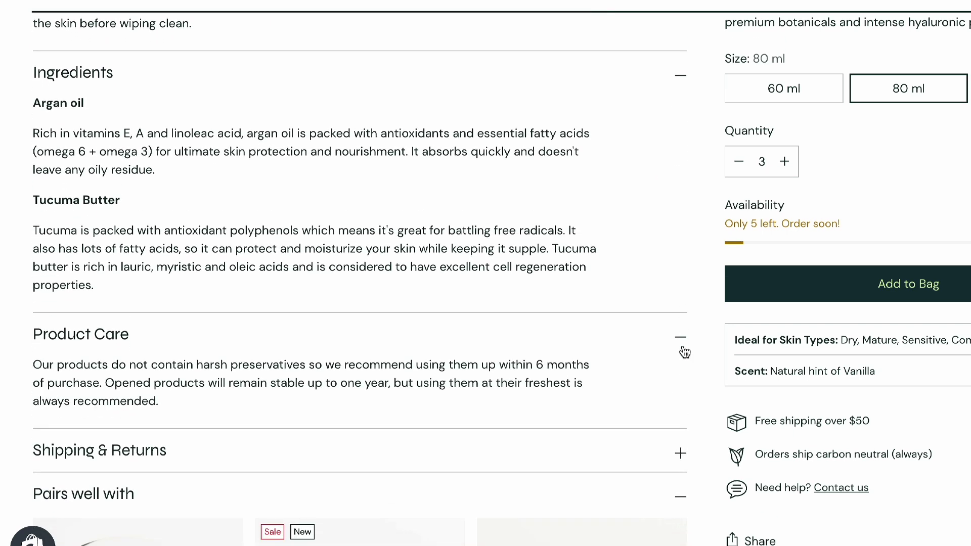
pyautogui.click(682, 381)
pyautogui.scroll(-5, 681, 381)
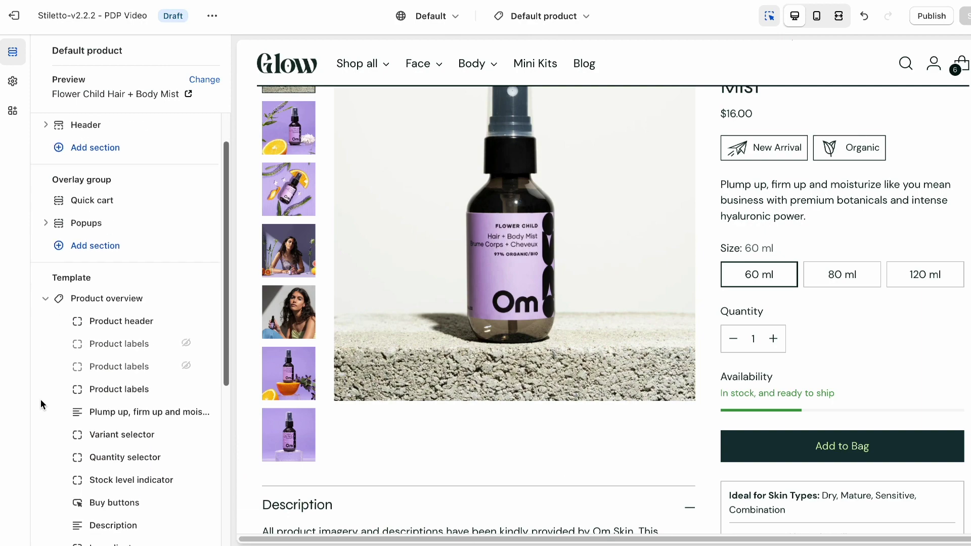
pyautogui.scroll(-5, 40, 402)
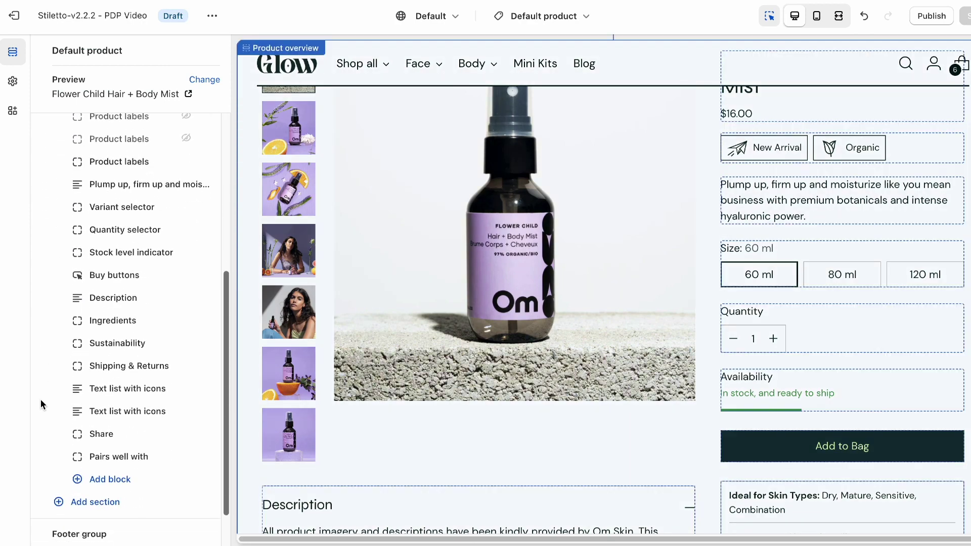
# Add a Collapsible row block and place it in the Left column
pyautogui.click(101, 426)
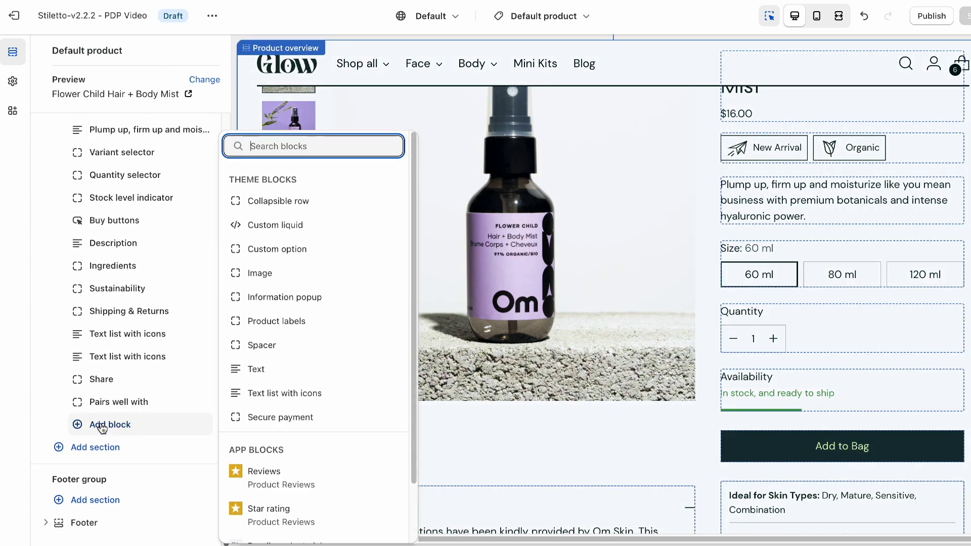
pyautogui.click(280, 202)
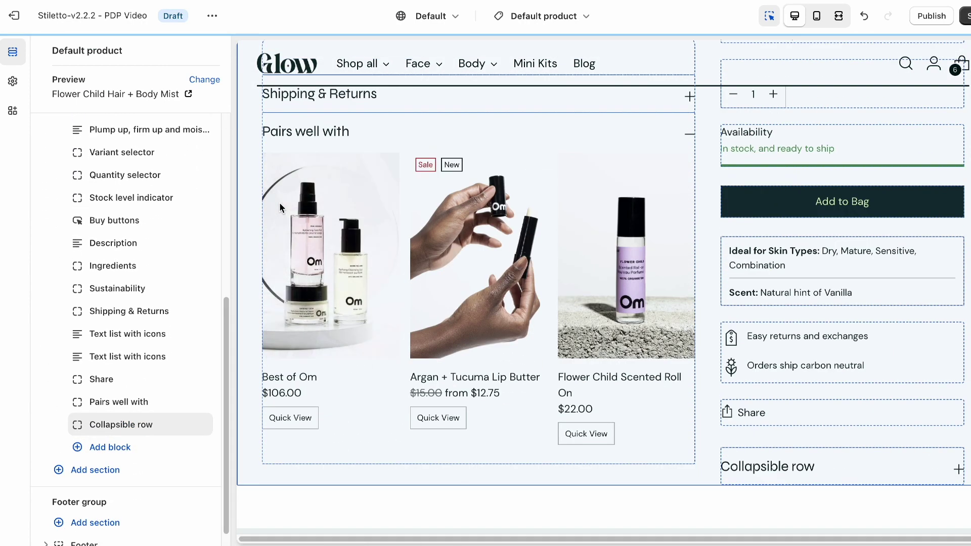
pyautogui.click(142, 424)
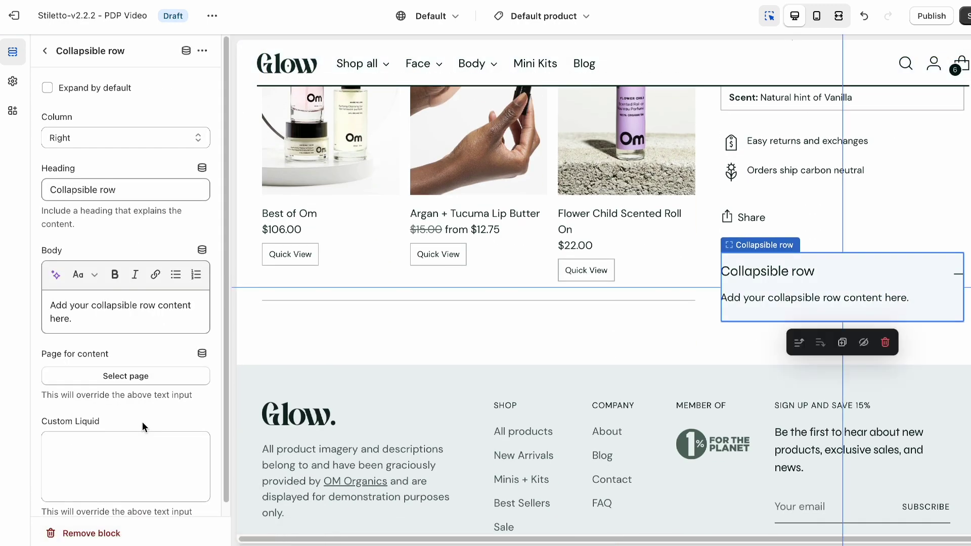
pyautogui.click(98, 136)
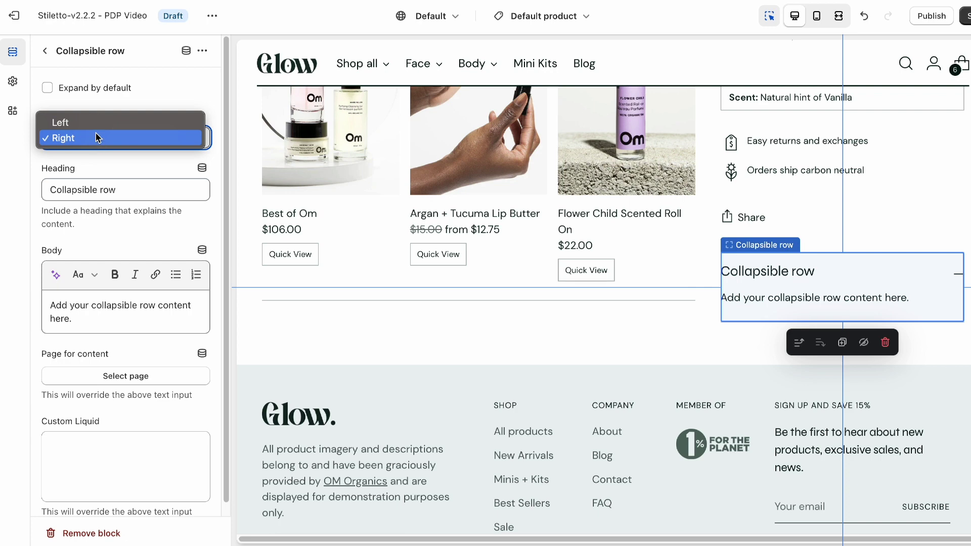
pyautogui.click(96, 123)
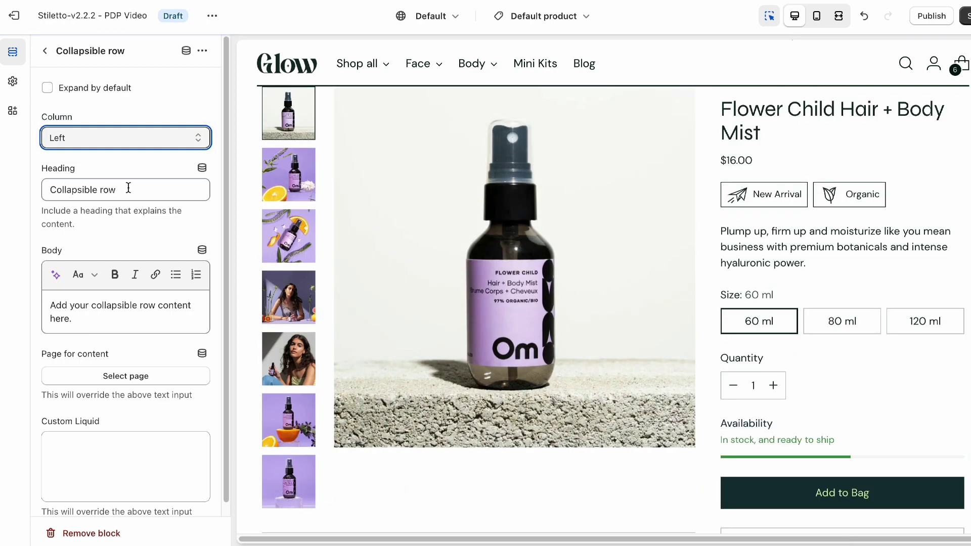
# Title the row 'Instructional Guide' and paste the instruction paragraph into its body
pyautogui.tripleClick(142, 189)
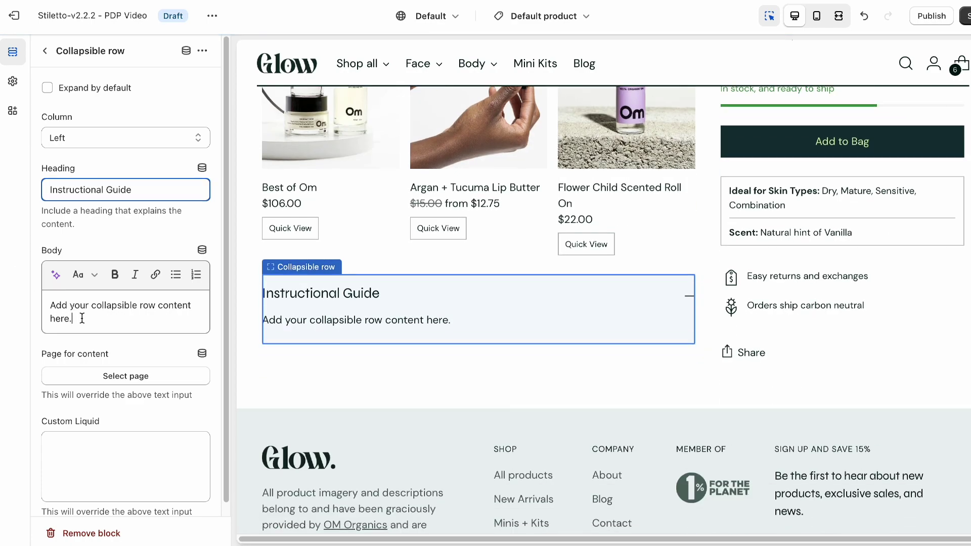
pyautogui.tripleClick(42, 299)
pyautogui.write('Massage into skin using circular motions. For an insanely radiant glow, press a steamy hot cloth into the skin before wiping clean.')
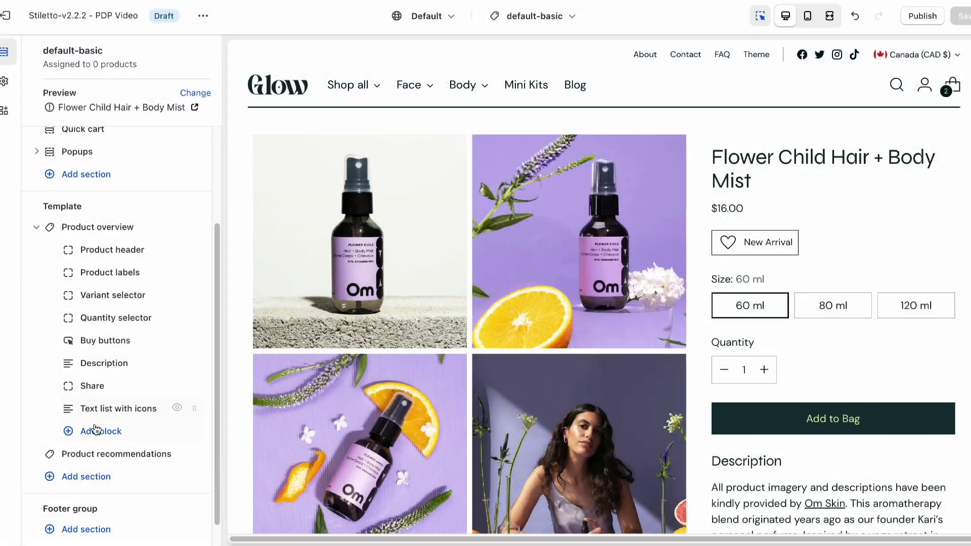
# Add a Stock level indicator block and move it above the Buy buttons
pyautogui.click(99, 432)
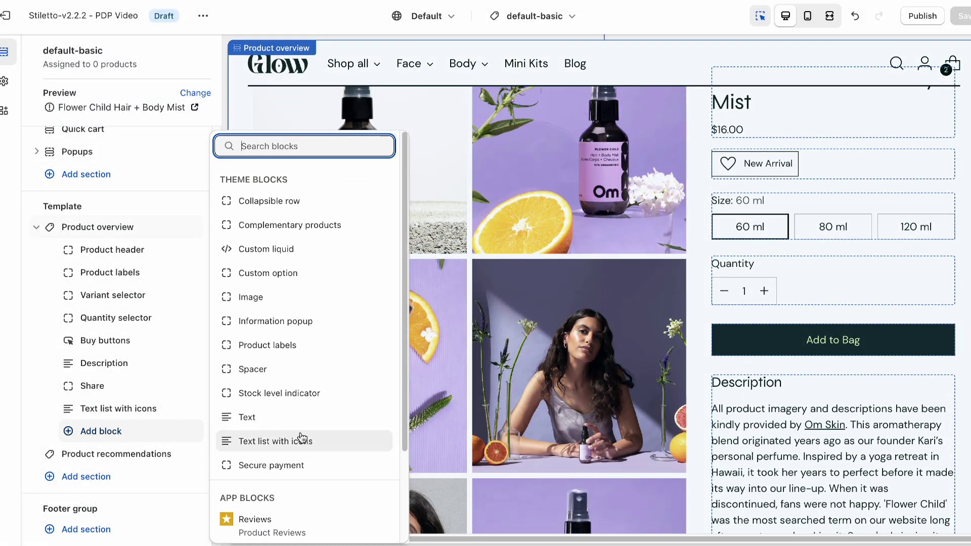
pyautogui.click(297, 400)
pyautogui.moveTo(191, 432); pyautogui.dragTo(191, 342)
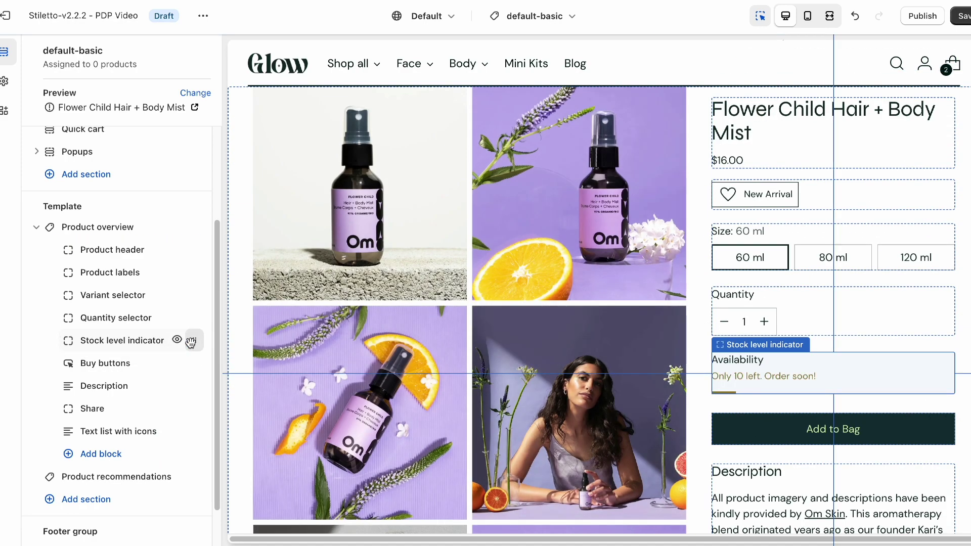
pyautogui.click(140, 348)
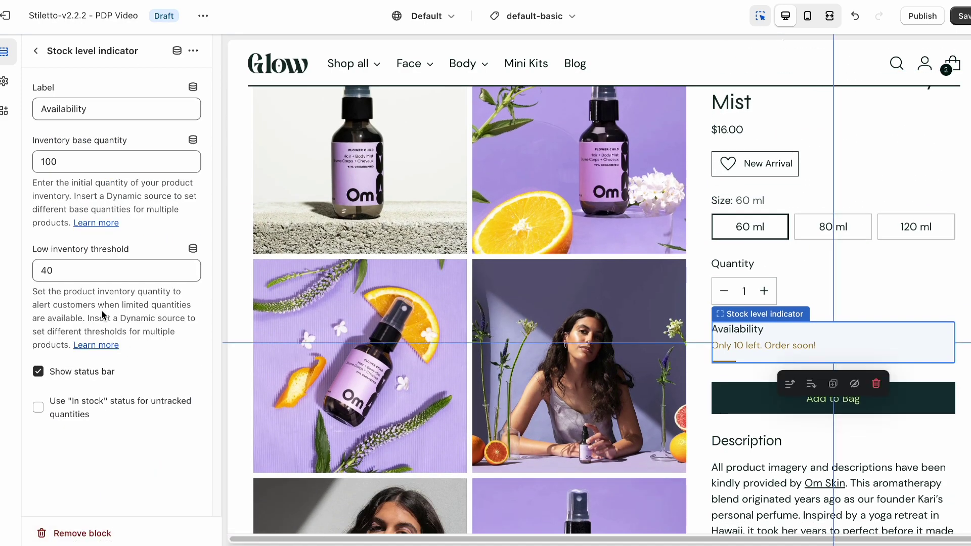
# Set the inventory base quantity to 10 and low inventory threshold to 10
pyautogui.moveTo(65, 165); pyautogui.dragTo(45, 166)
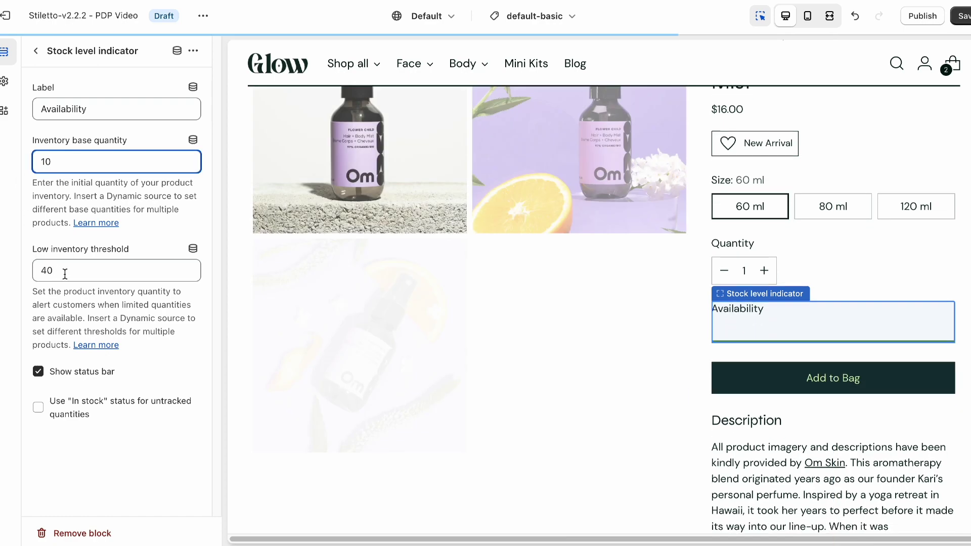
pyautogui.doubleClick(47, 270)
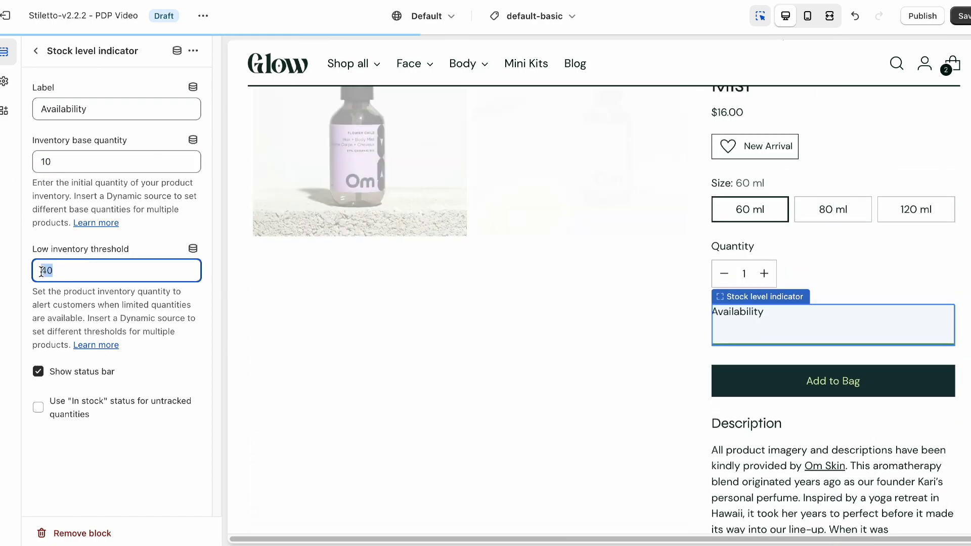
pyautogui.write('1')
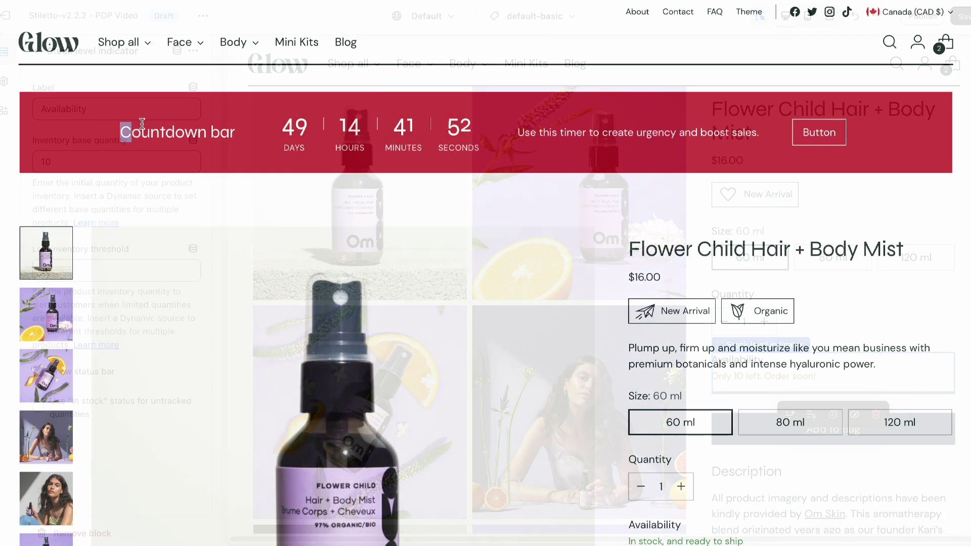
pyautogui.moveTo(142, 123); pyautogui.dragTo(457, 128)
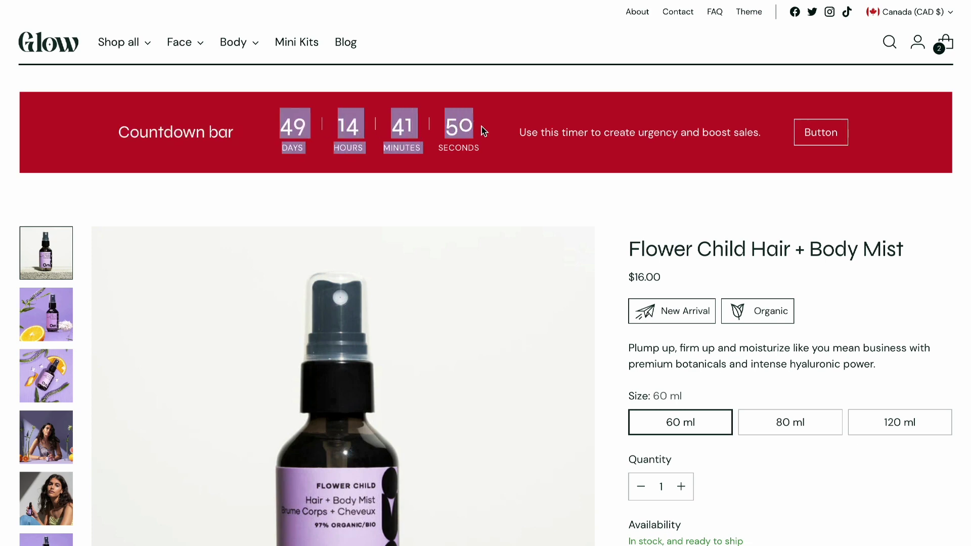
# Inspect the example countdown bar's heading and message, then follow its link
pyautogui.click(518, 145)
pyautogui.moveTo(557, 132); pyautogui.dragTo(736, 129)
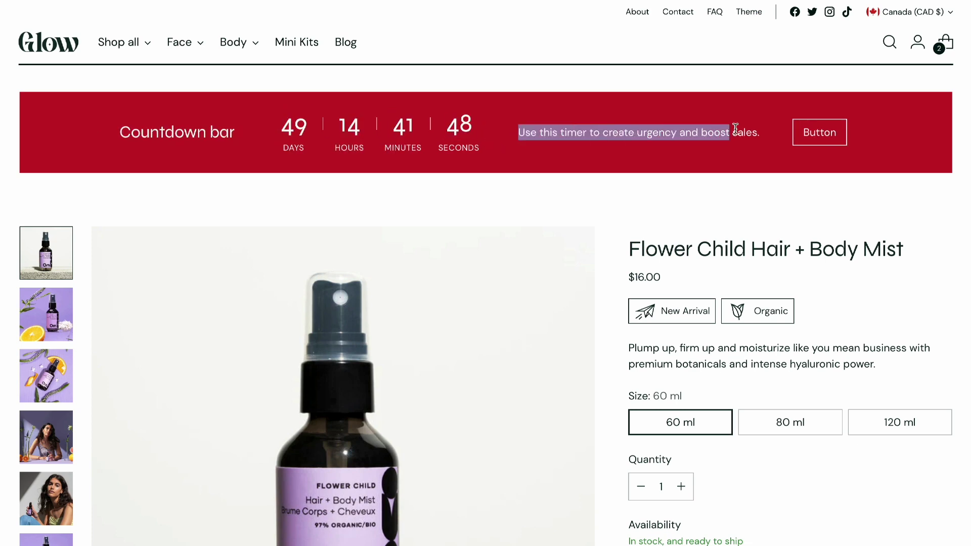
pyautogui.click(761, 148)
pyautogui.click(815, 134)
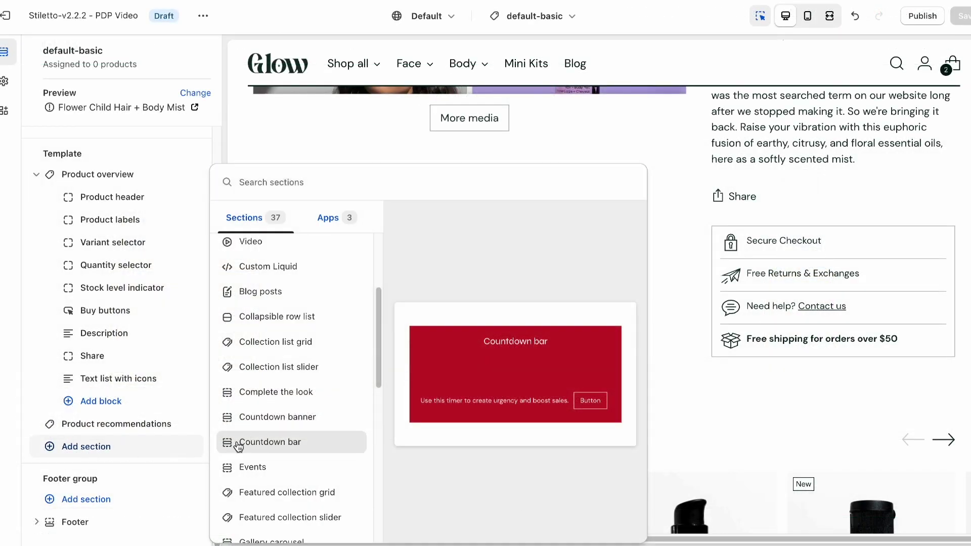
# Add a Countdown bar section ending October 31 and move it to the template's top
pyautogui.click(238, 443)
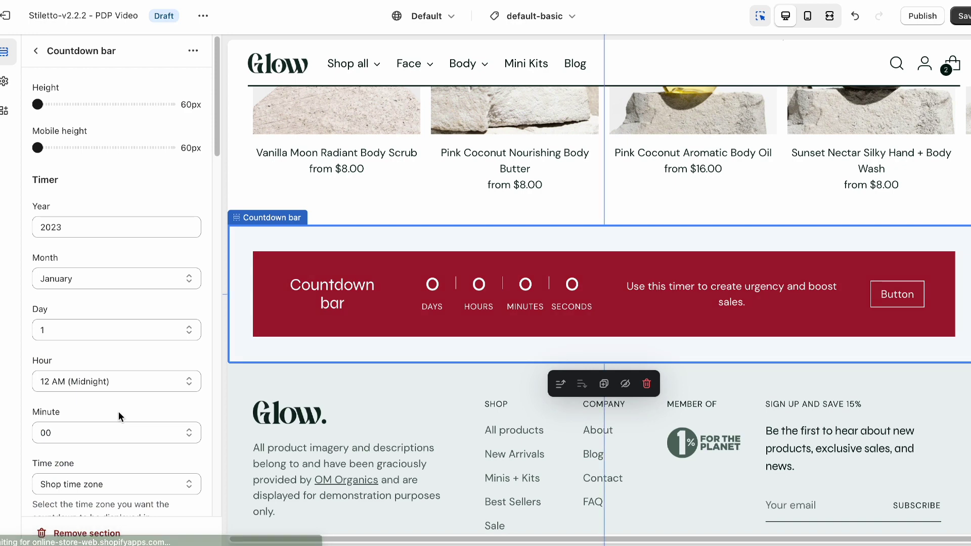
pyautogui.click(108, 276)
pyautogui.click(92, 429)
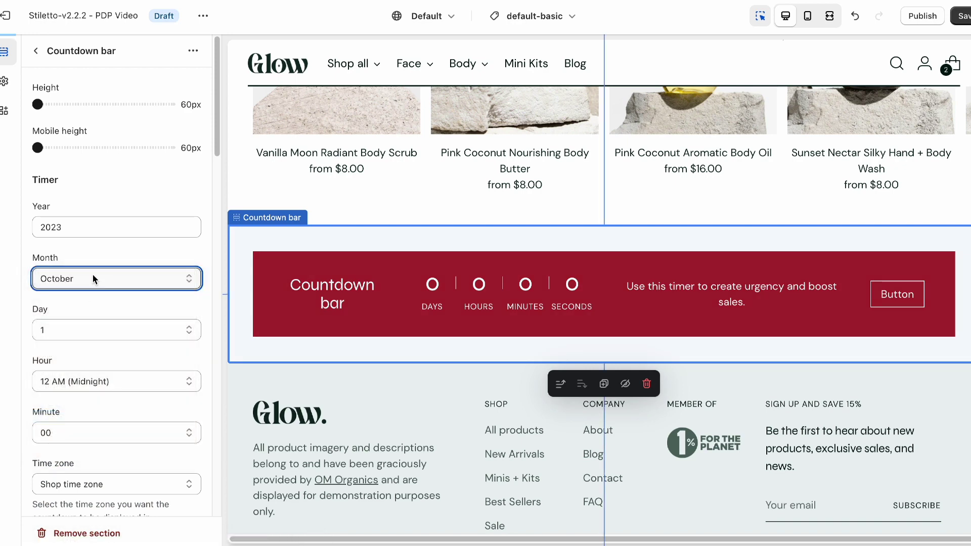
pyautogui.click(93, 334)
pyautogui.scroll(-3, 111, 374)
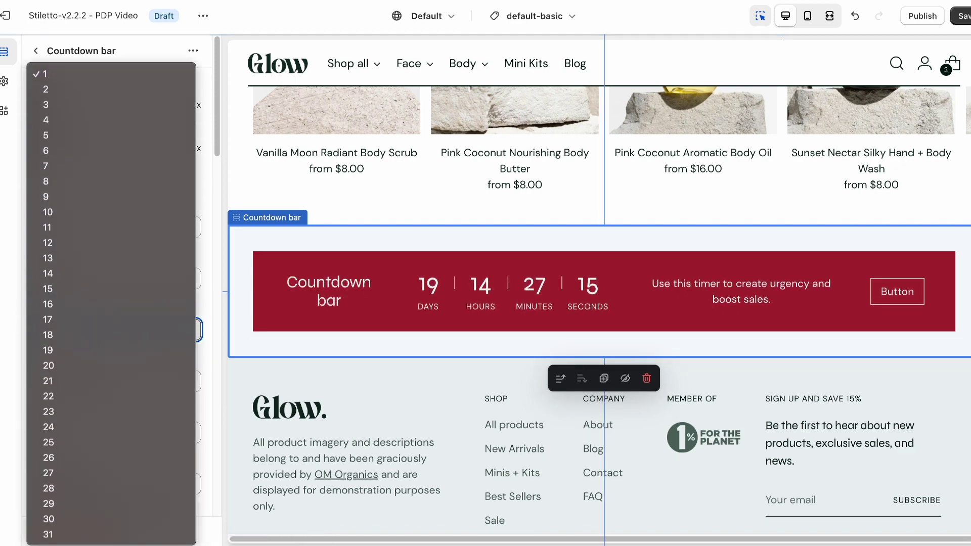
pyautogui.click(71, 535)
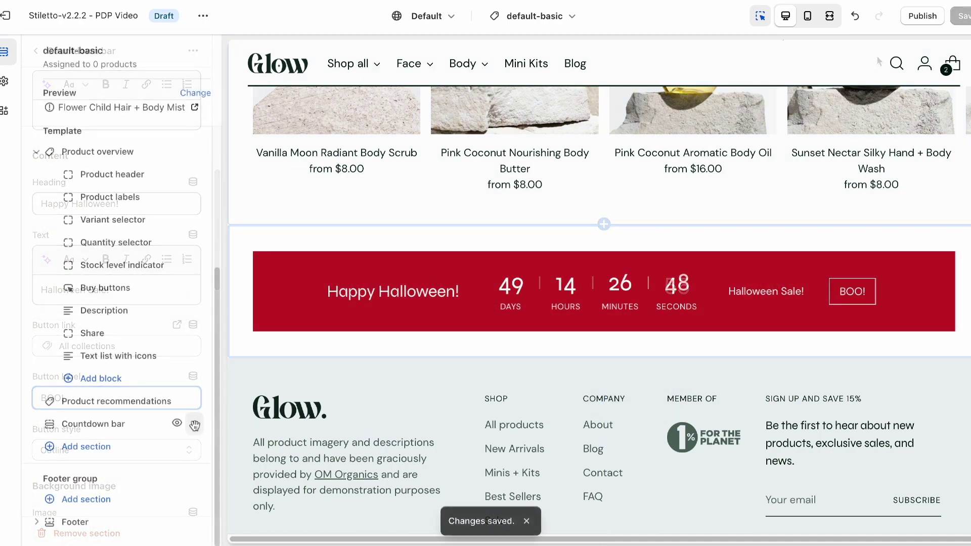
pyautogui.moveTo(187, 422); pyautogui.dragTo(166, 301)
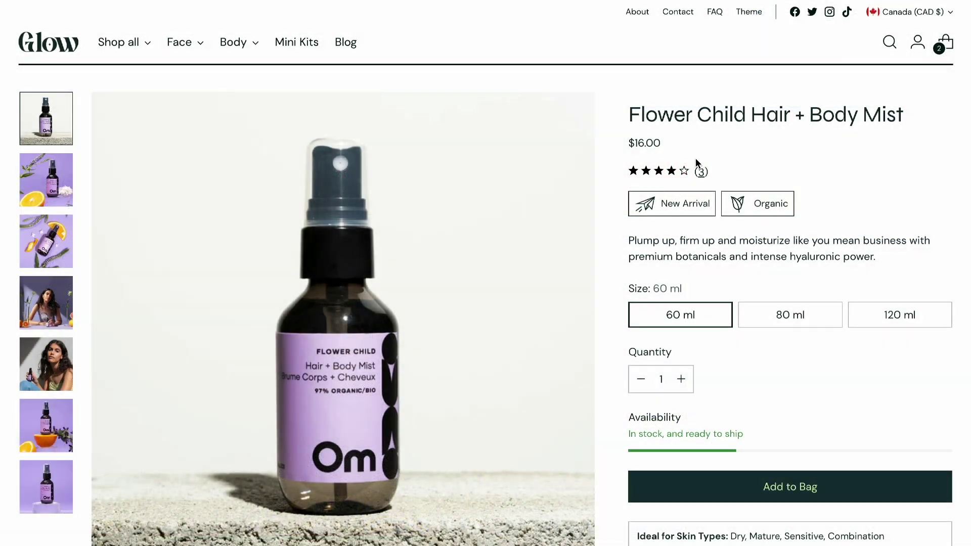
pyautogui.scroll(-15, 696, 158)
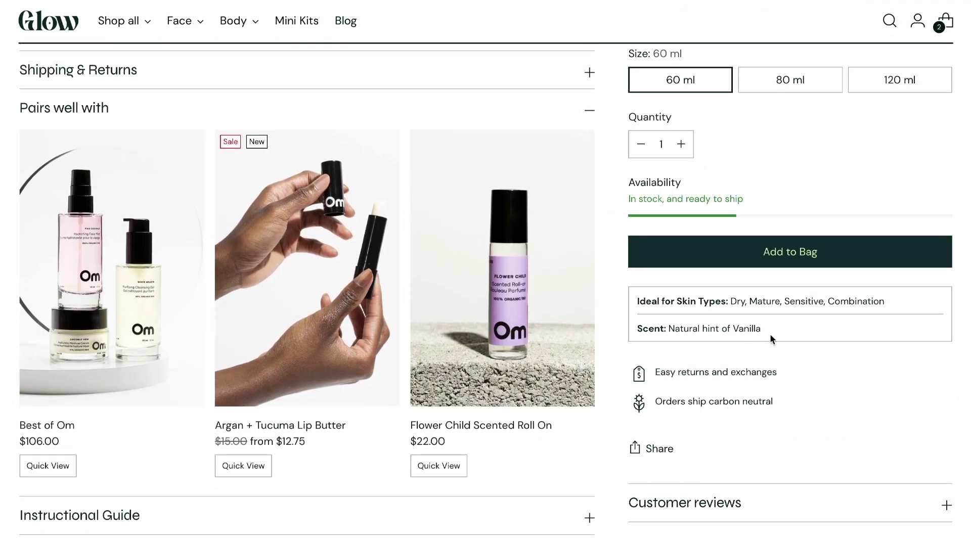
pyautogui.click(945, 508)
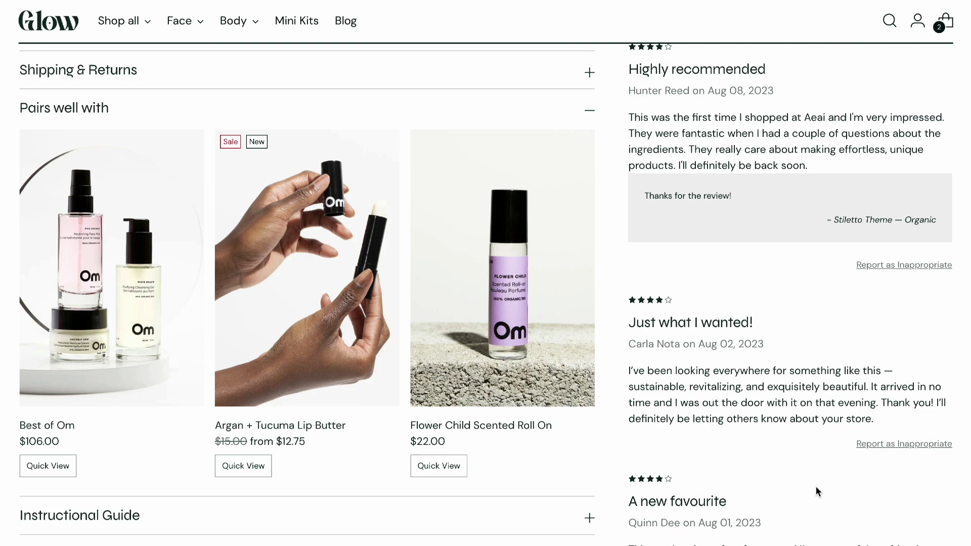
pyautogui.scroll(2, 805, 487)
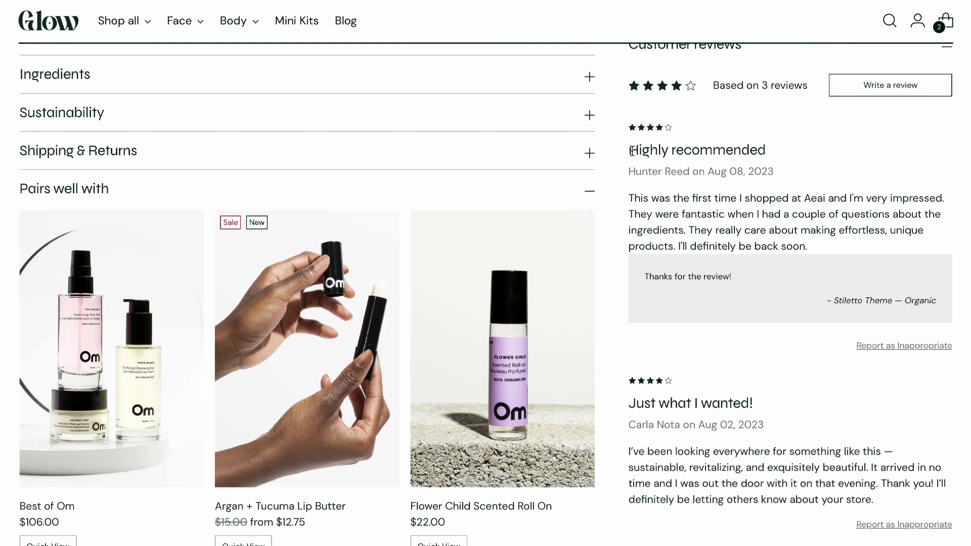
pyautogui.click(741, 324)
pyautogui.scroll(-3, 741, 330)
pyautogui.scroll(-3, 741, 329)
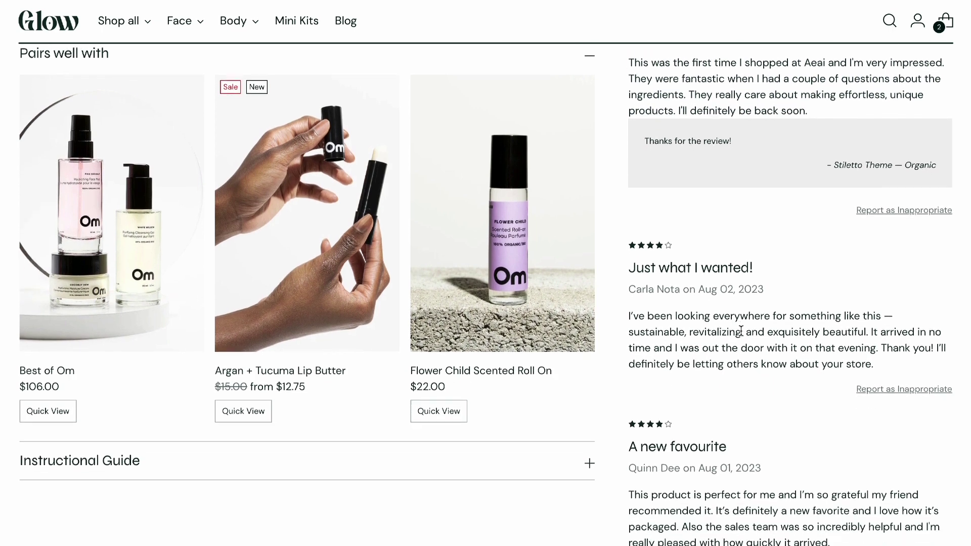
pyautogui.moveTo(629, 338); pyautogui.dragTo(931, 429)
pyautogui.click(797, 468)
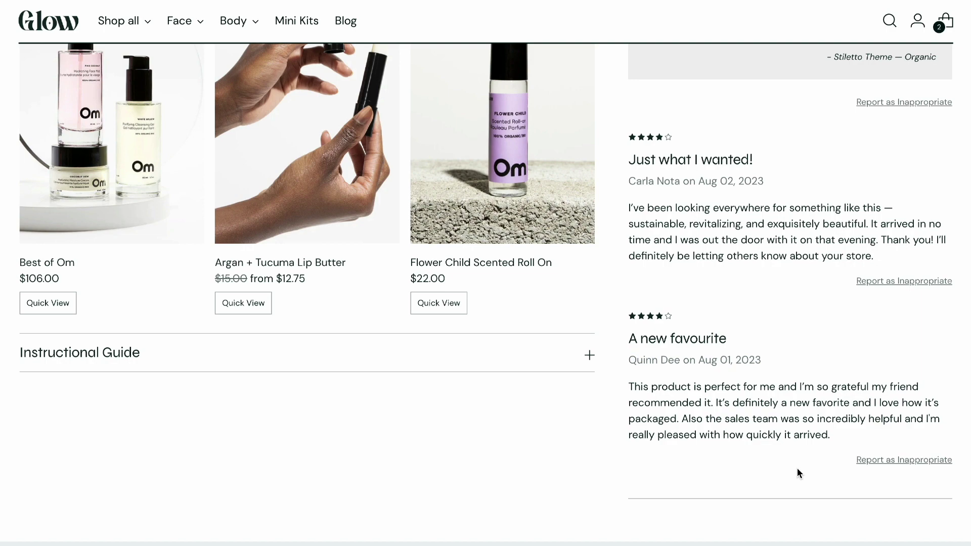
pyautogui.scroll(8, 797, 468)
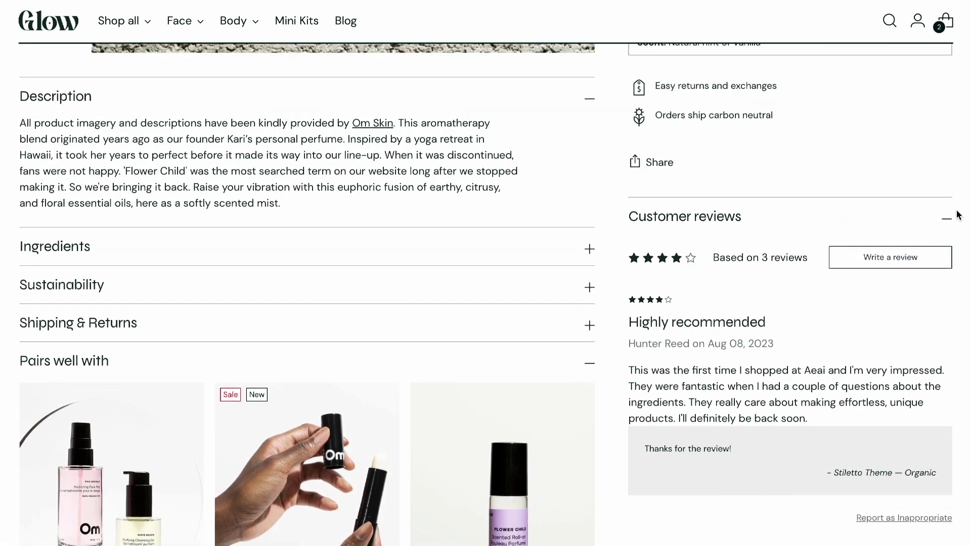
pyautogui.click(946, 219)
pyautogui.scroll(-5, 809, 265)
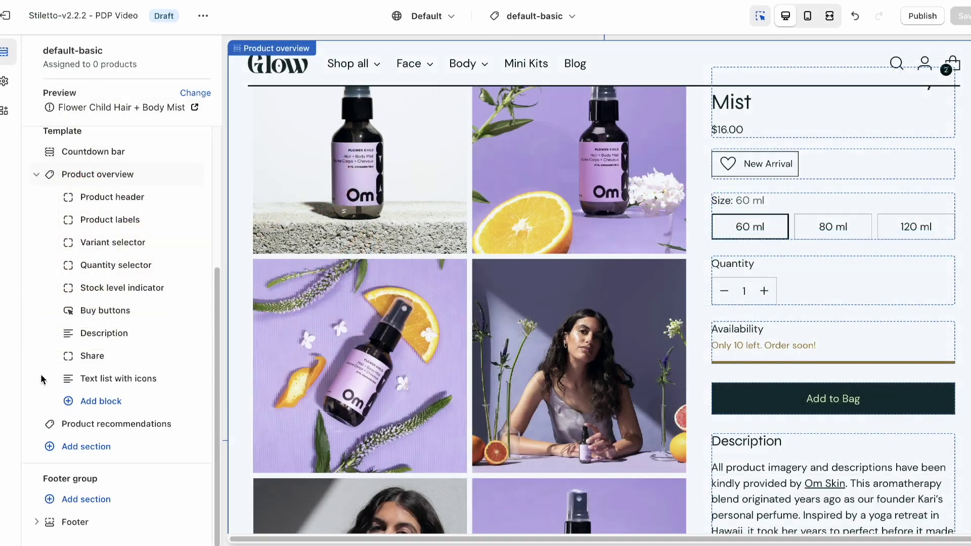
# Add a Product reviews block and browse its expanded reviews
pyautogui.click(99, 403)
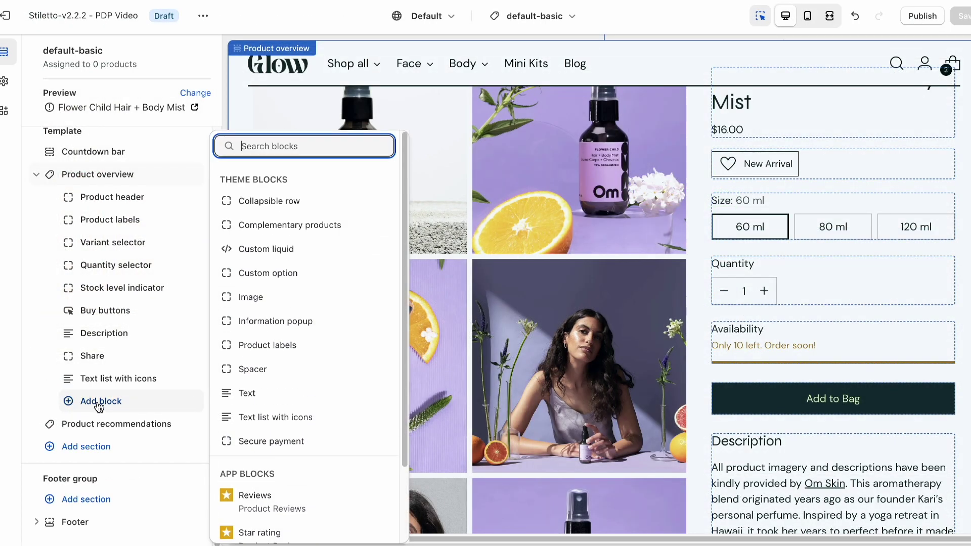
pyautogui.click(279, 501)
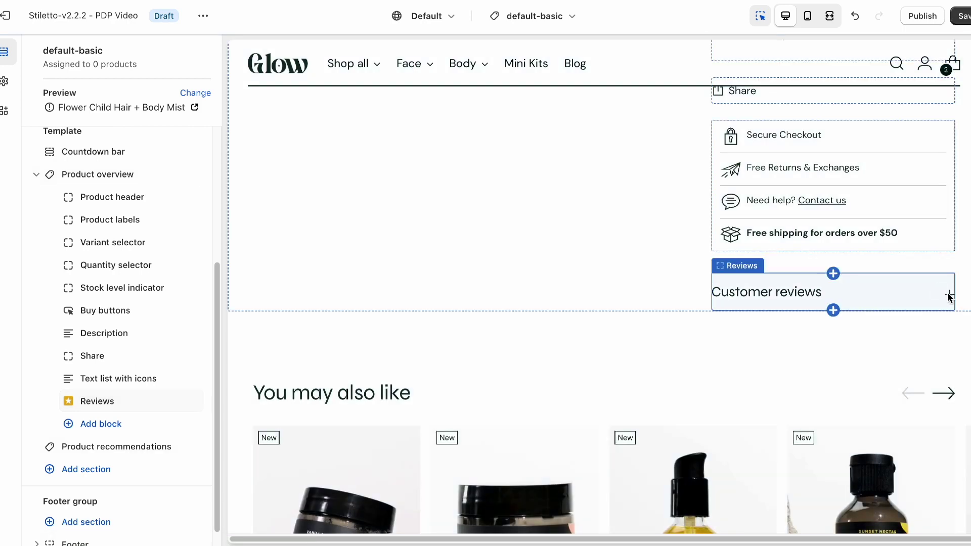
pyautogui.click(949, 294)
pyautogui.scroll(-5, 861, 300)
pyautogui.scroll(3, 861, 300)
pyautogui.scroll(-9, 862, 305)
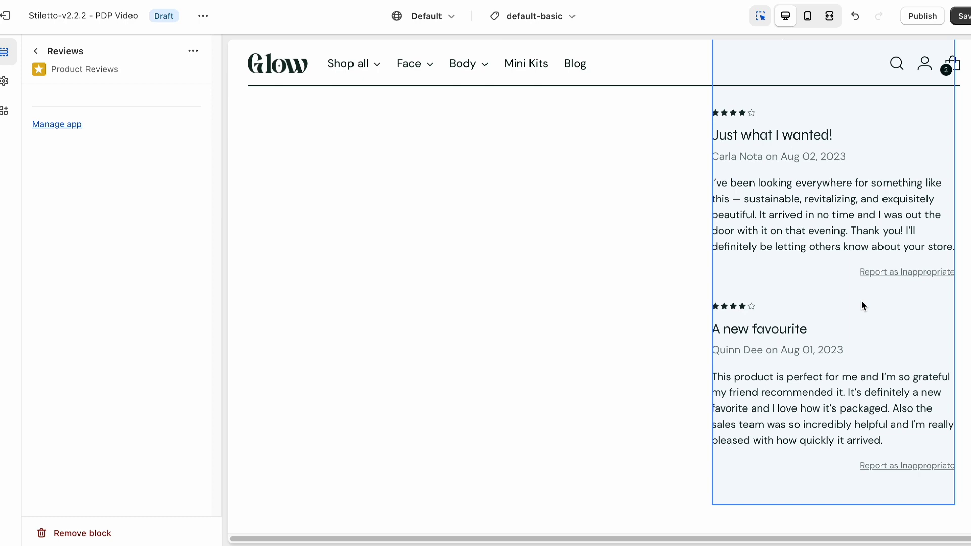
pyautogui.scroll(2, 715, 372)
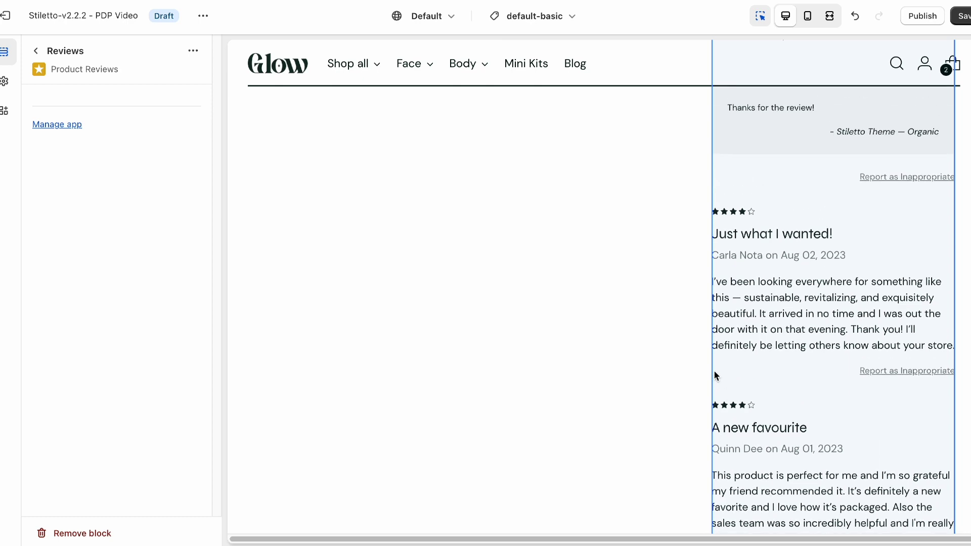
pyautogui.click(37, 51)
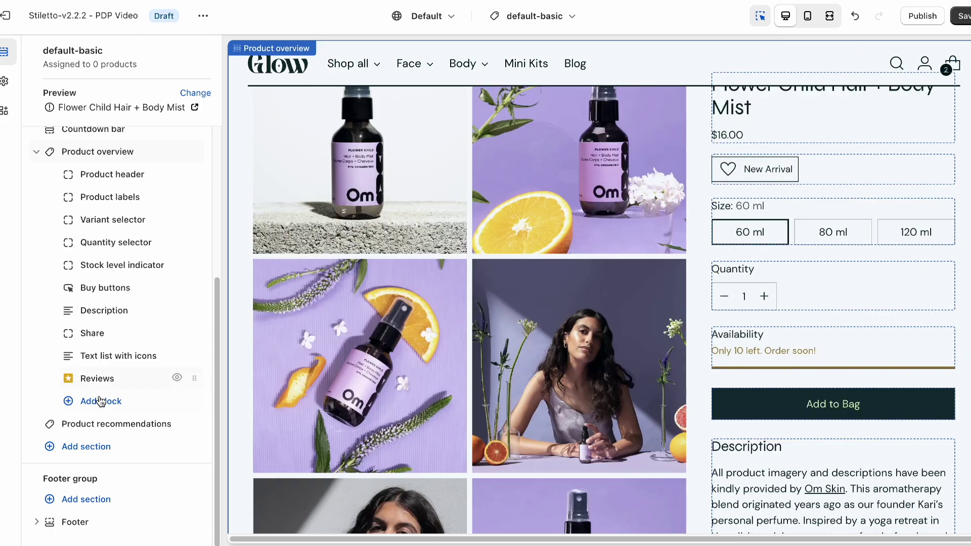
# Add a Star rating block under the Product header with Left alignment
pyautogui.click(100, 401)
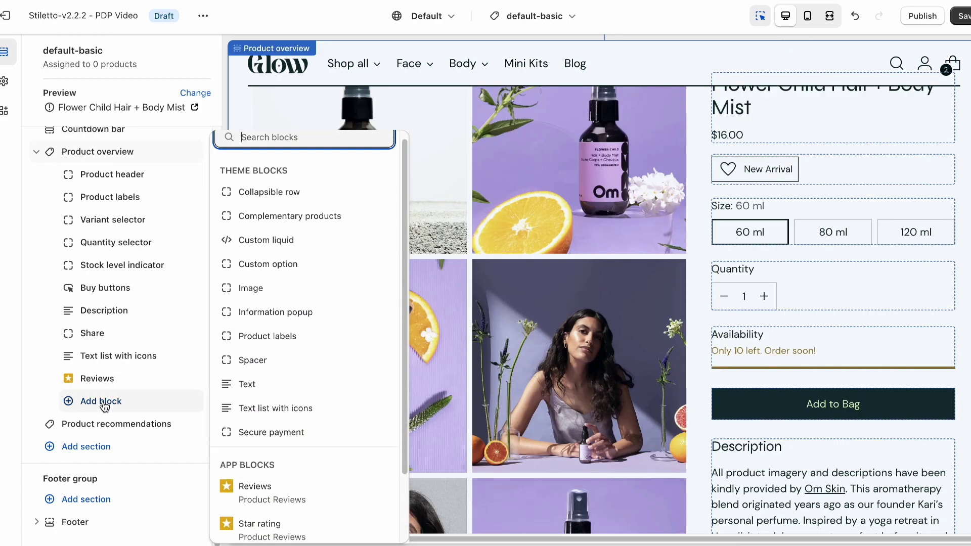
pyautogui.scroll(-3, 289, 419)
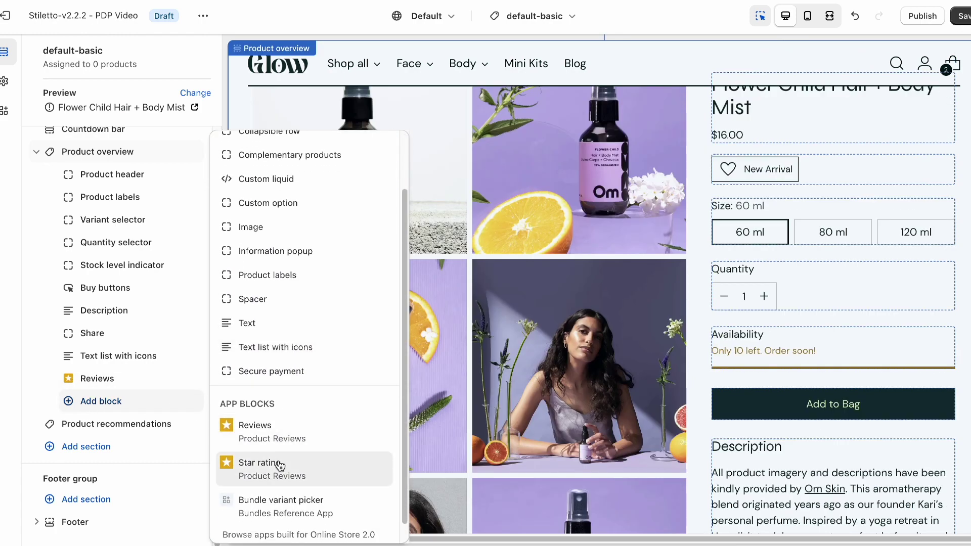
pyautogui.click(277, 462)
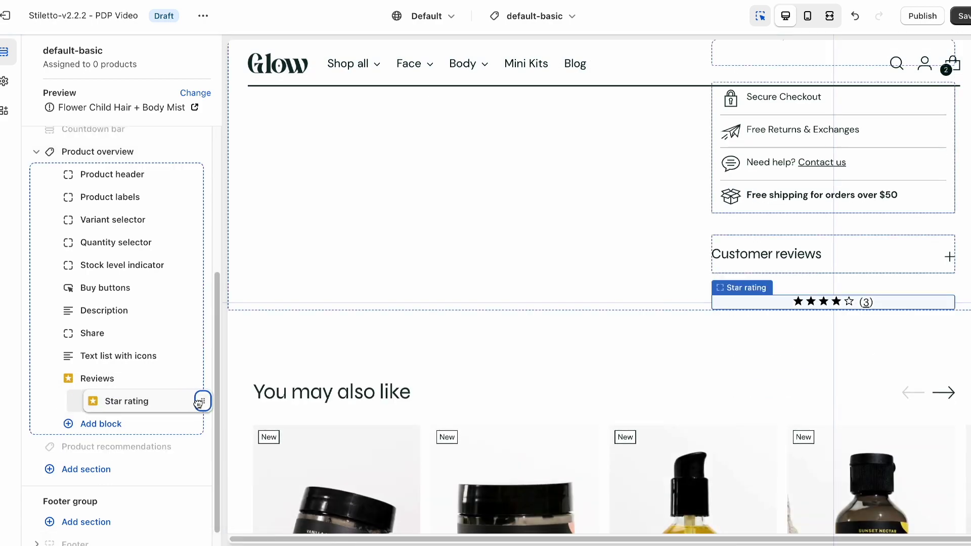
pyautogui.moveTo(195, 378); pyautogui.dragTo(159, 278)
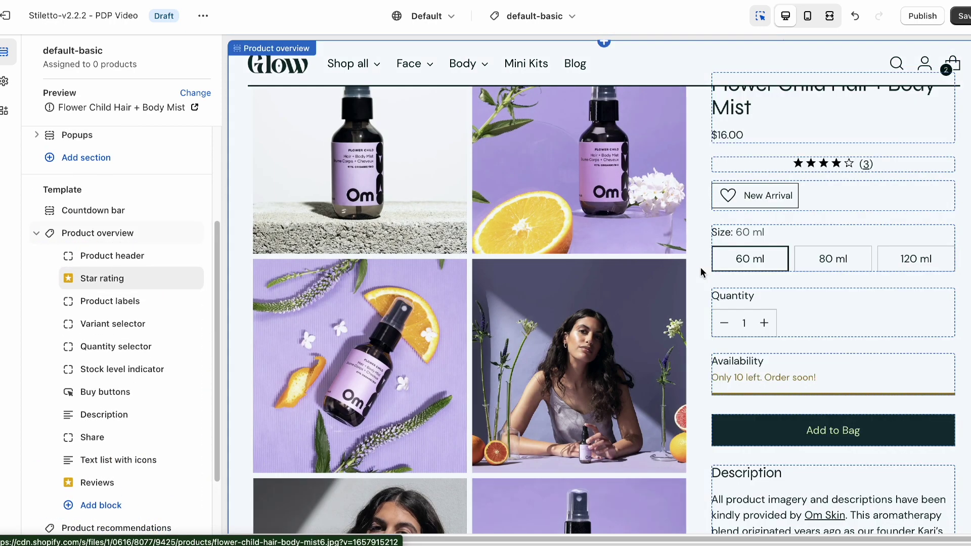
pyautogui.click(112, 279)
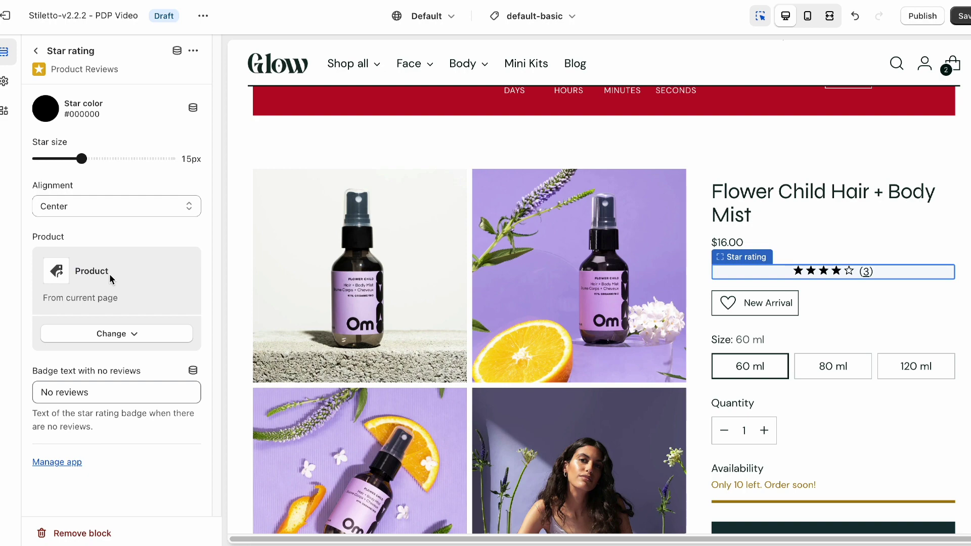
pyautogui.click(123, 206)
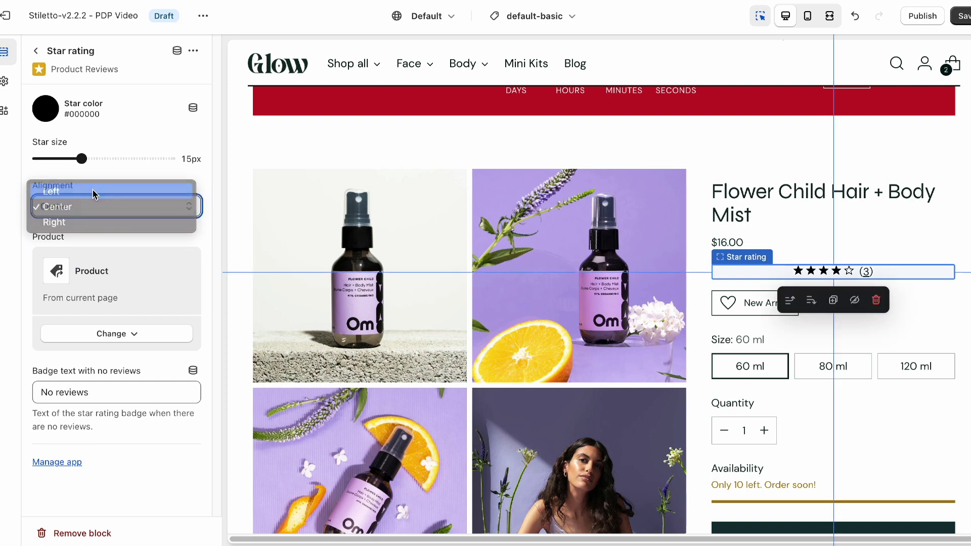
pyautogui.click(94, 193)
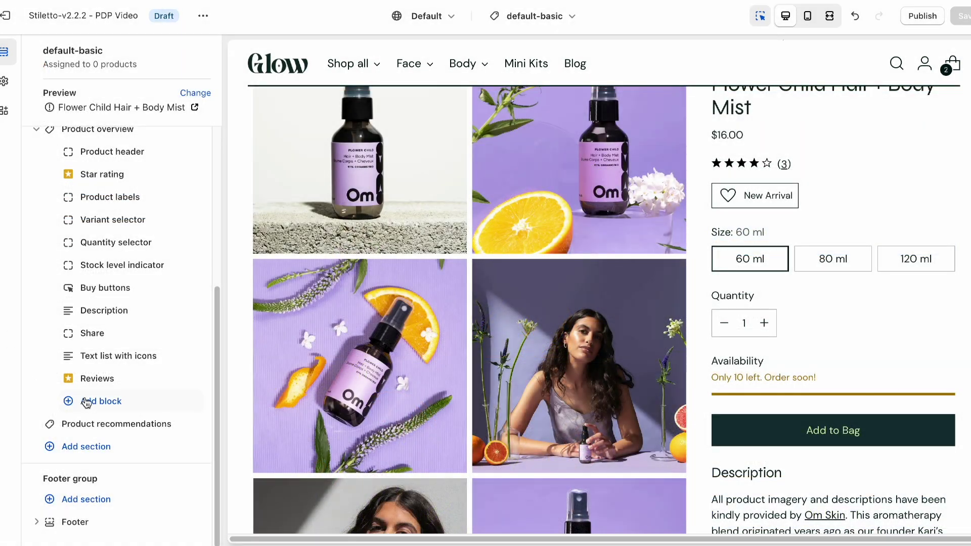
# Add a Complementary products block listing Argan + Tucuma Lip Butter, Babassu + Mint and Best of Om
pyautogui.click(91, 401)
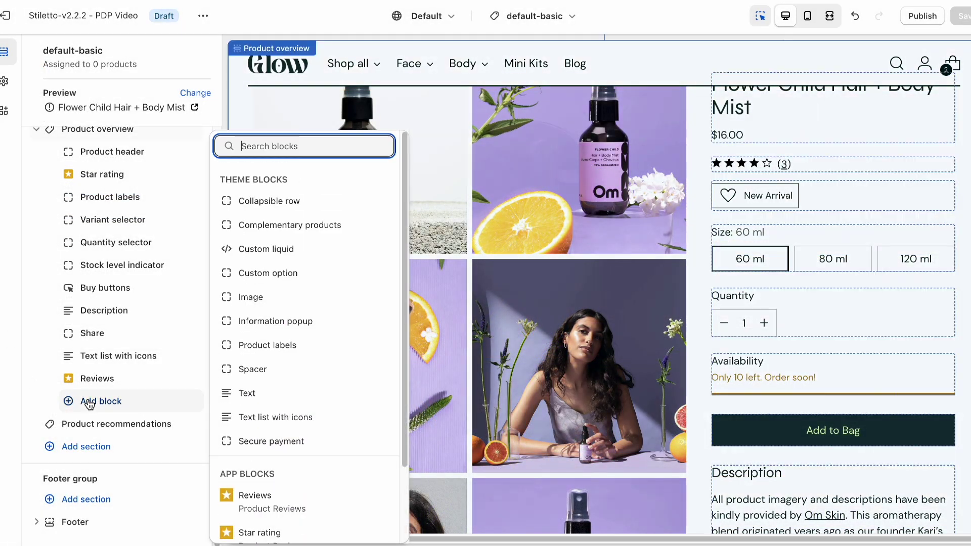
pyautogui.click(299, 231)
pyautogui.click(121, 401)
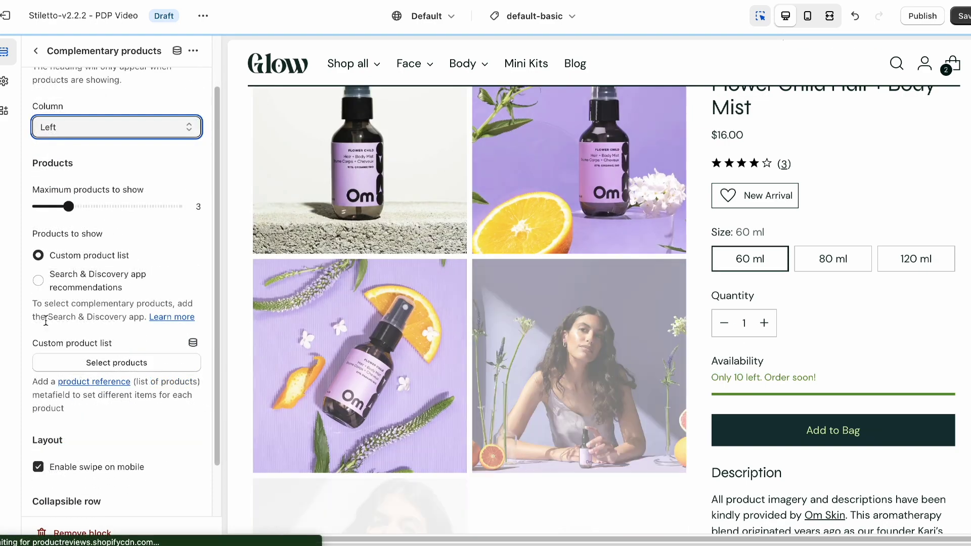
pyautogui.click(64, 363)
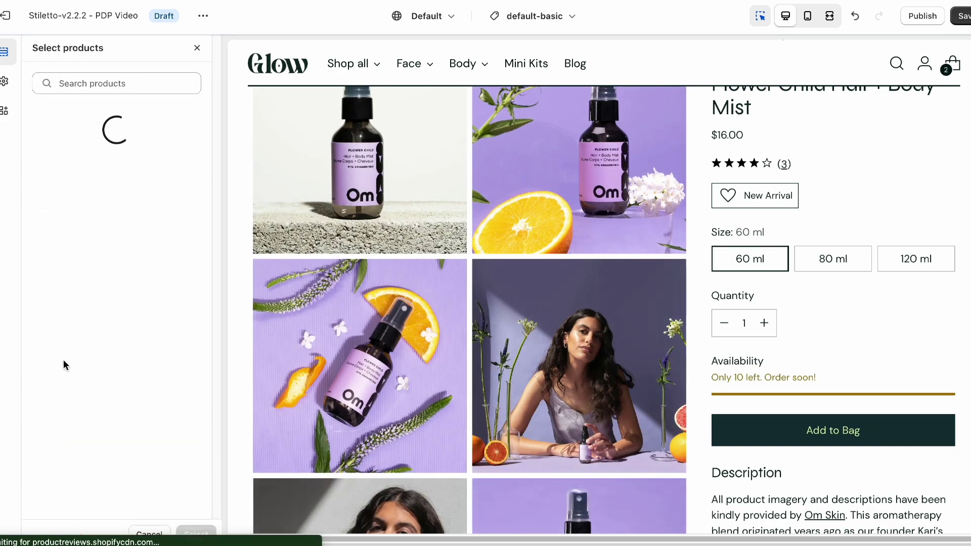
pyautogui.click(40, 140)
pyautogui.click(38, 177)
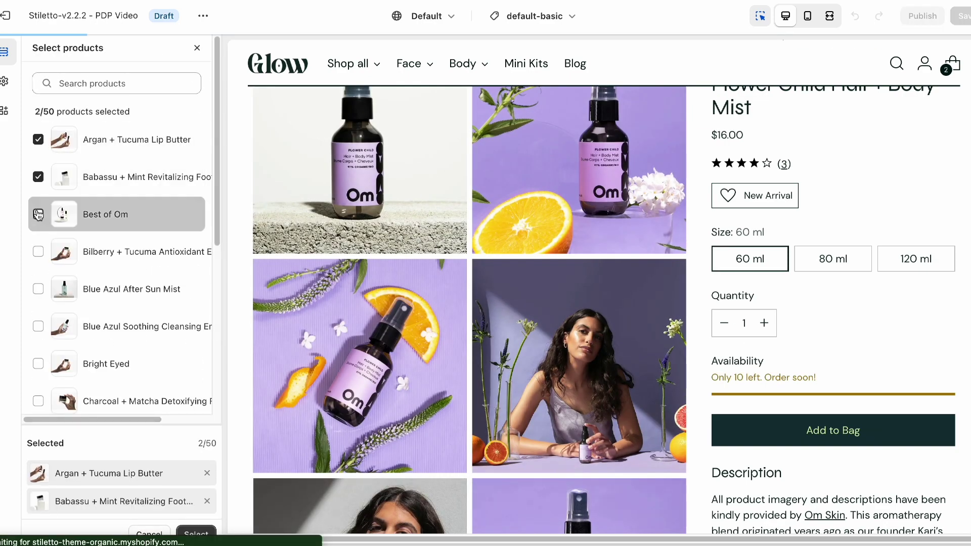
pyautogui.click(38, 214)
pyautogui.click(195, 535)
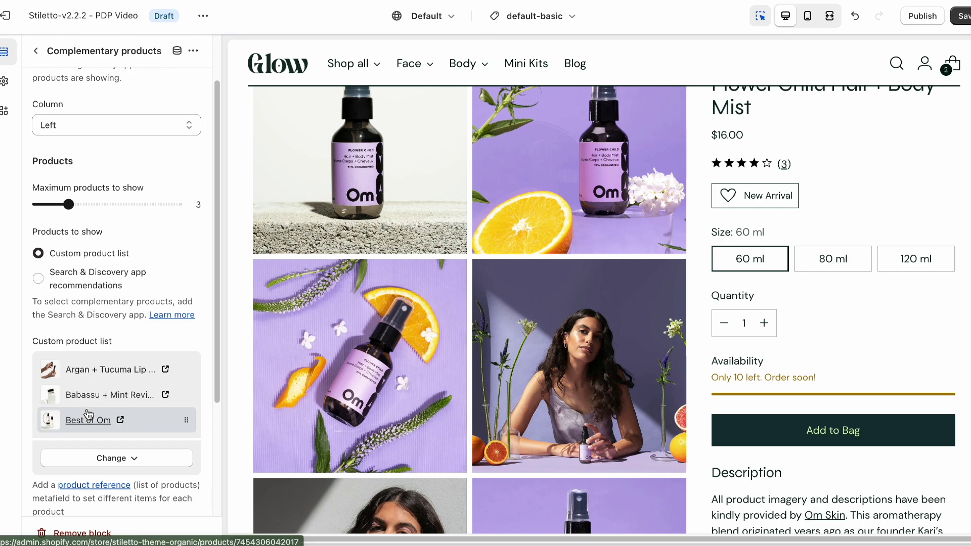
pyautogui.scroll(-4, 89, 415)
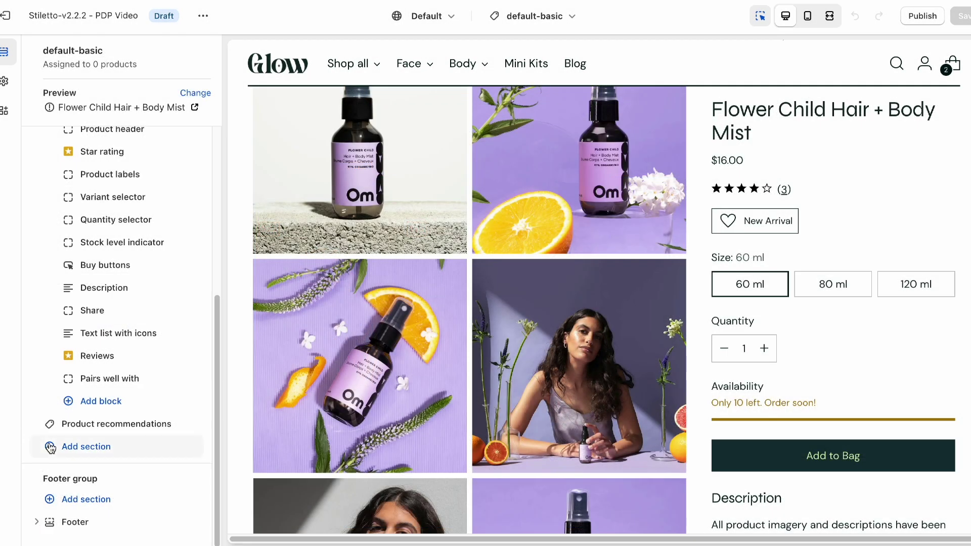
# Open the Add section picker and scroll through its 37 sections and 3 app sections
pyautogui.click(51, 448)
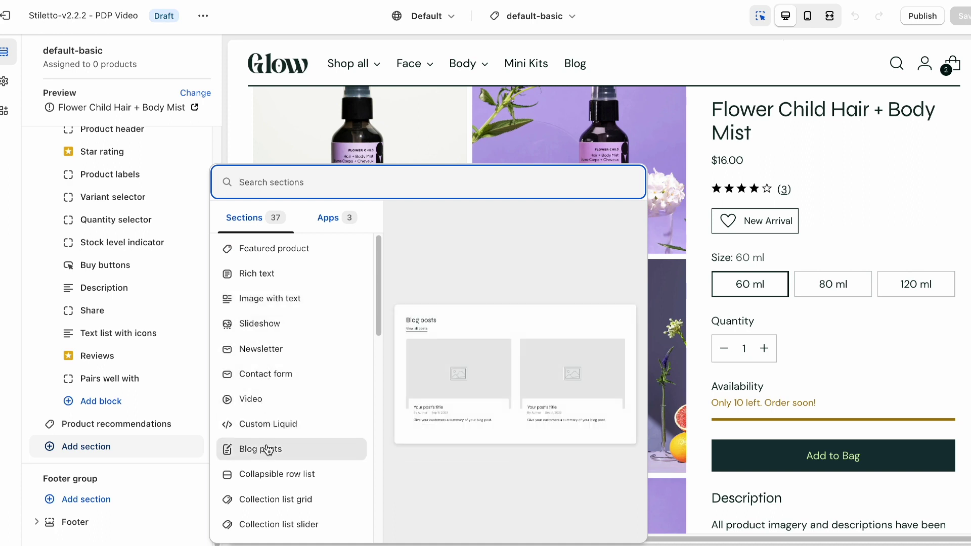
pyautogui.scroll(-2, 272, 525)
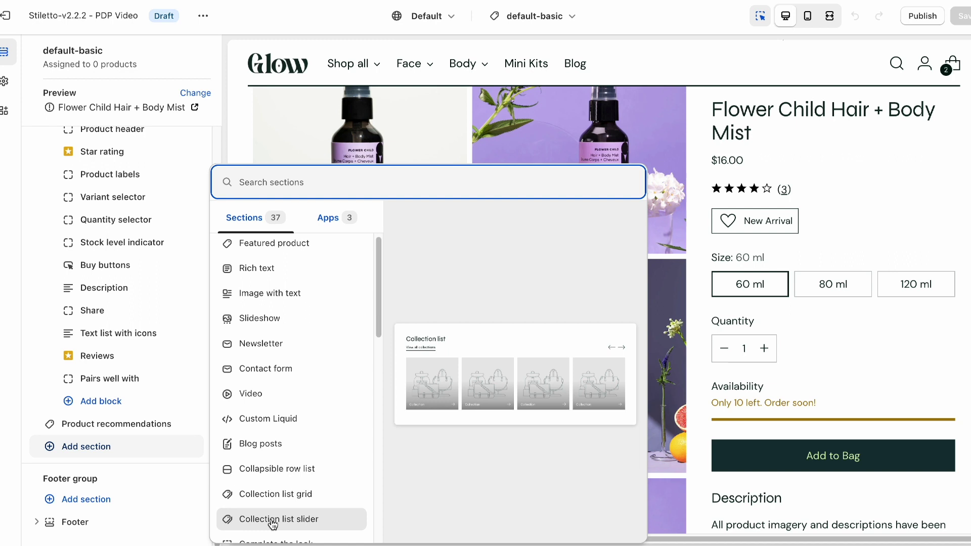
pyautogui.scroll(-3, 272, 525)
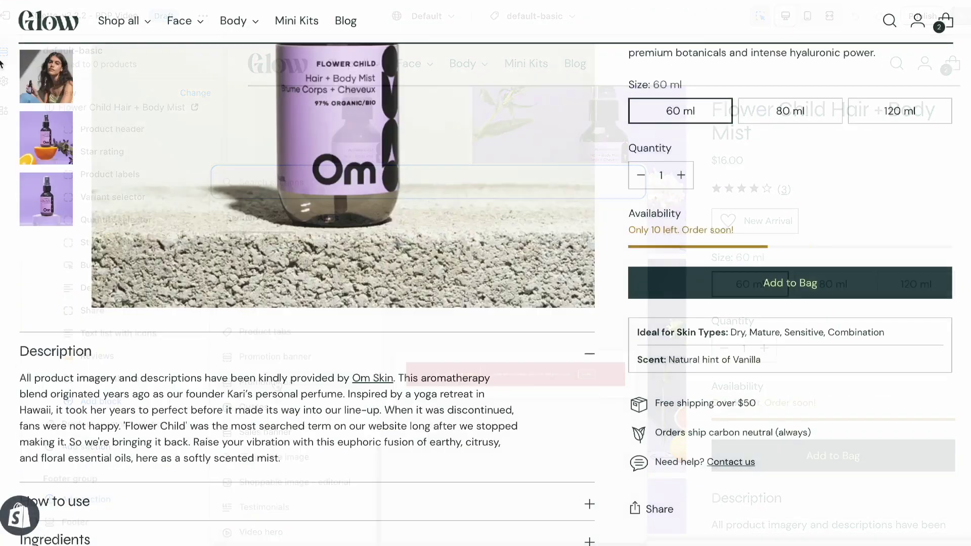
# Scroll down the live Glow product page past Our Promise to the FAQ questions
pyautogui.scroll(-5, 1, 63)
pyautogui.scroll(-10, 1, 63)
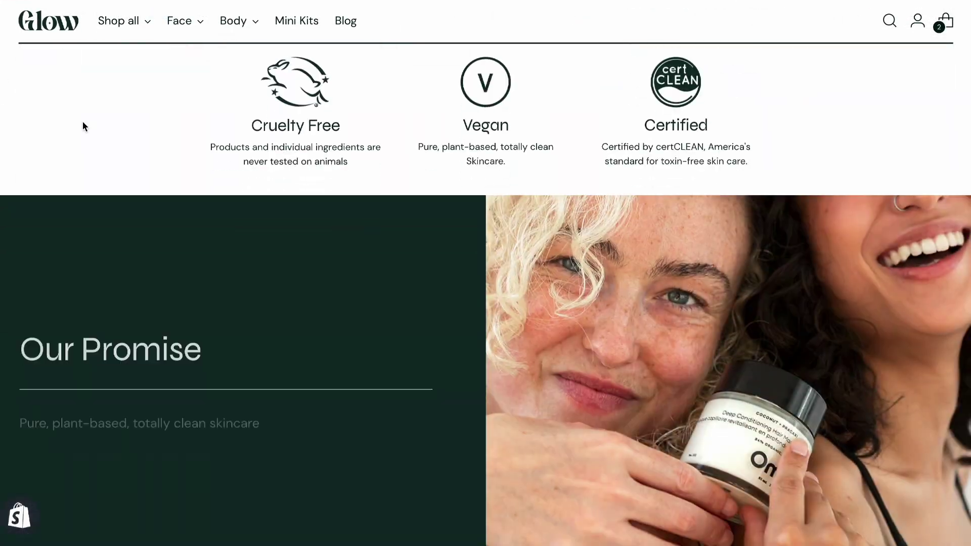
pyautogui.scroll(1, 76, 116)
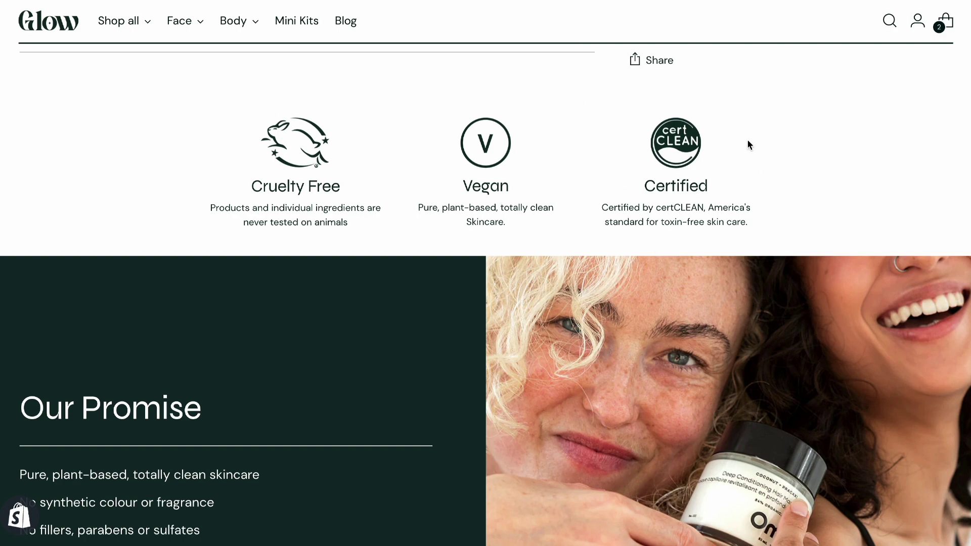
pyautogui.scroll(-10, 747, 141)
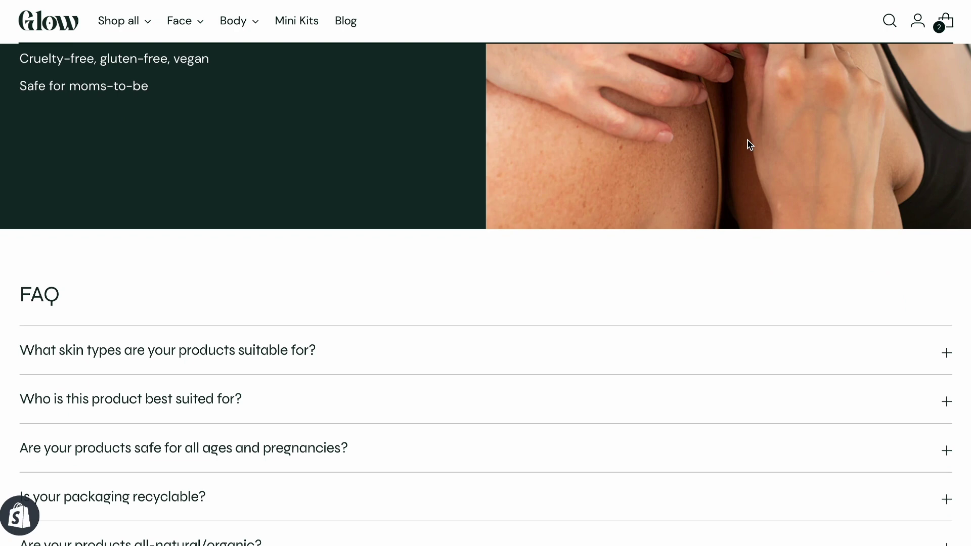
pyautogui.scroll(-3, 748, 145)
pyautogui.scroll(-2, 943, 229)
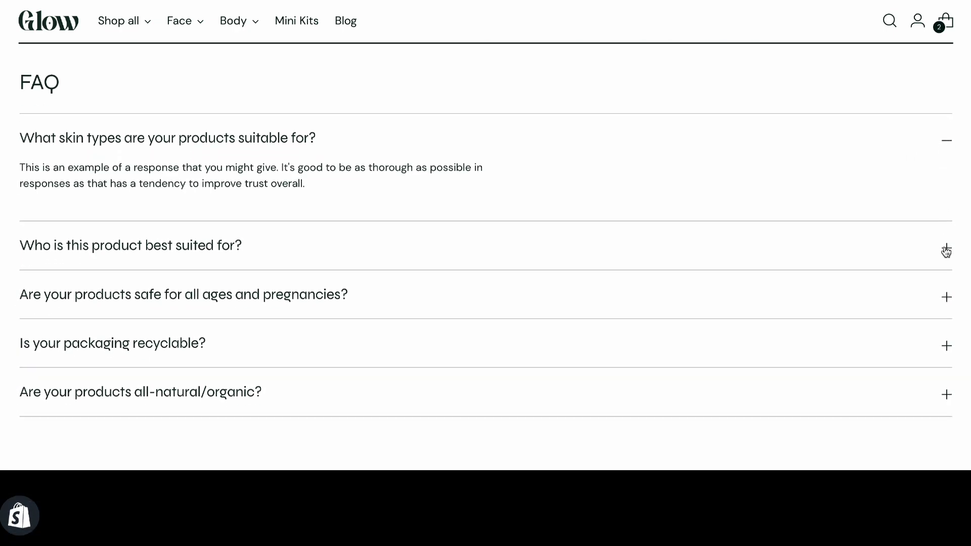
pyautogui.scroll(-4, 948, 258)
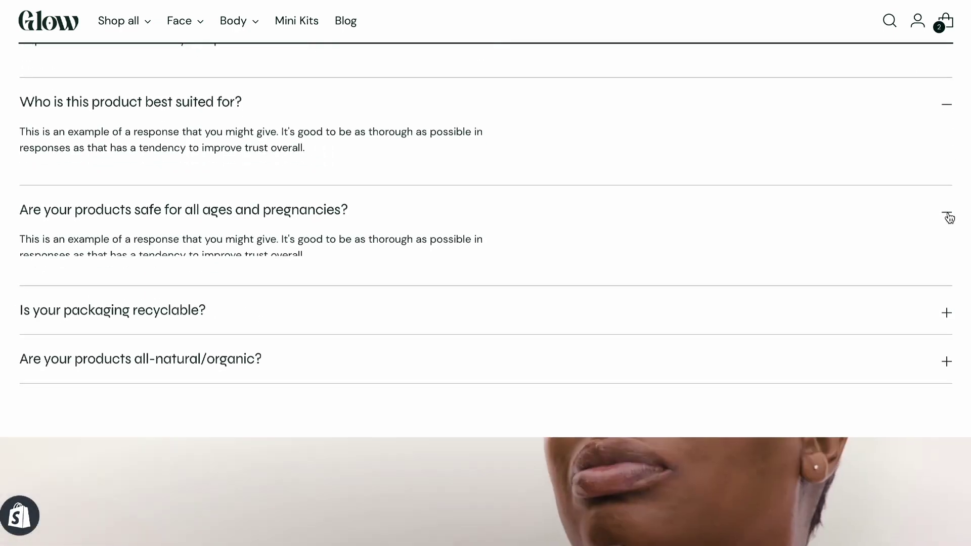
pyautogui.scroll(-2, 950, 218)
pyautogui.scroll(-1, 947, 248)
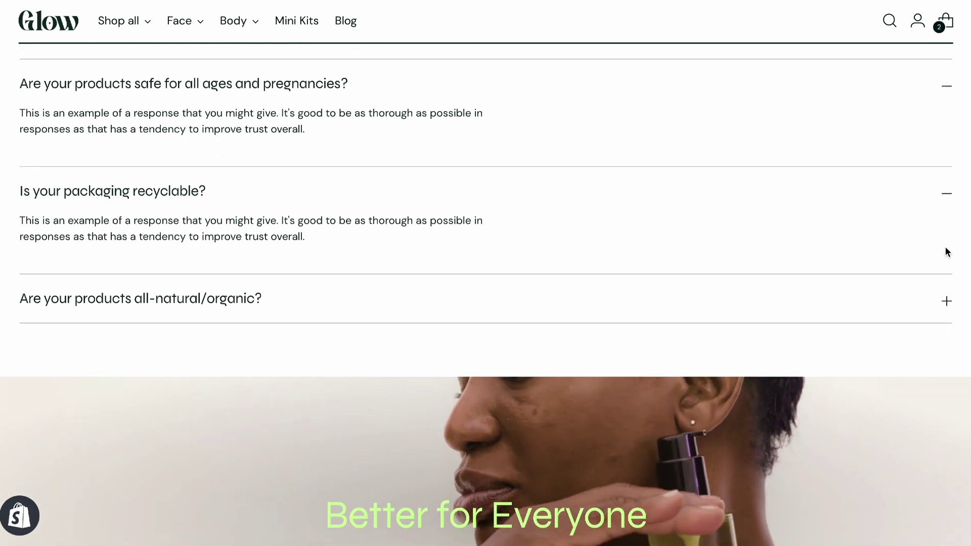
pyautogui.scroll(-3, 759, 291)
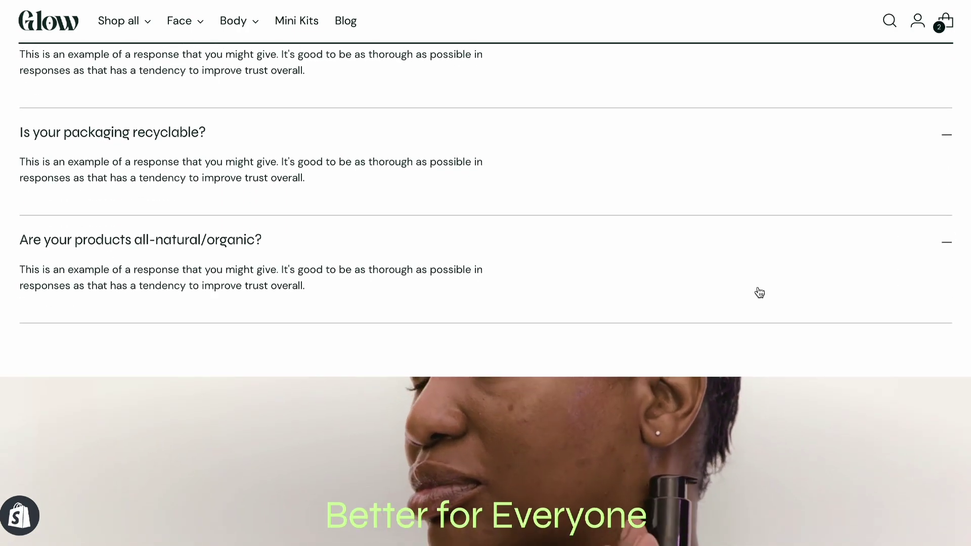
pyautogui.scroll(-12, 758, 288)
pyautogui.scroll(-5, 758, 287)
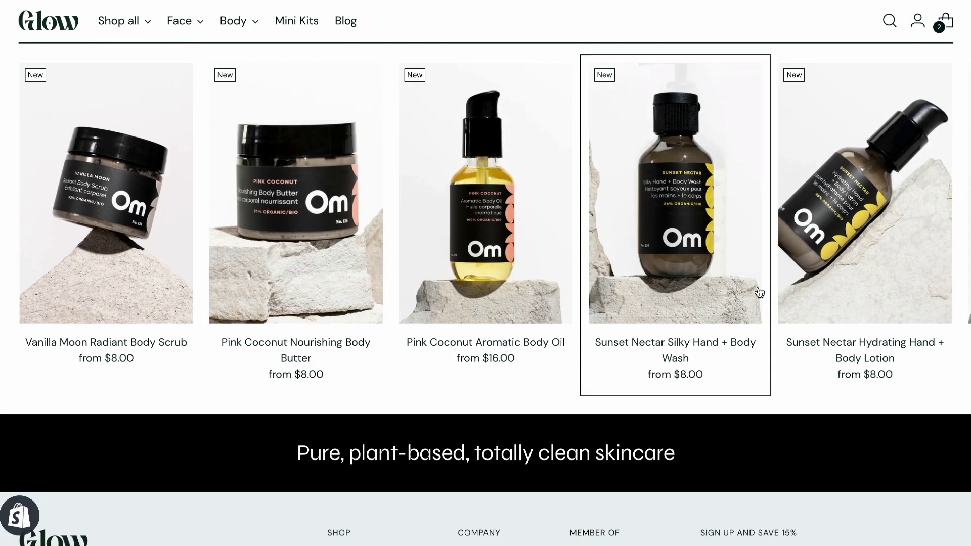